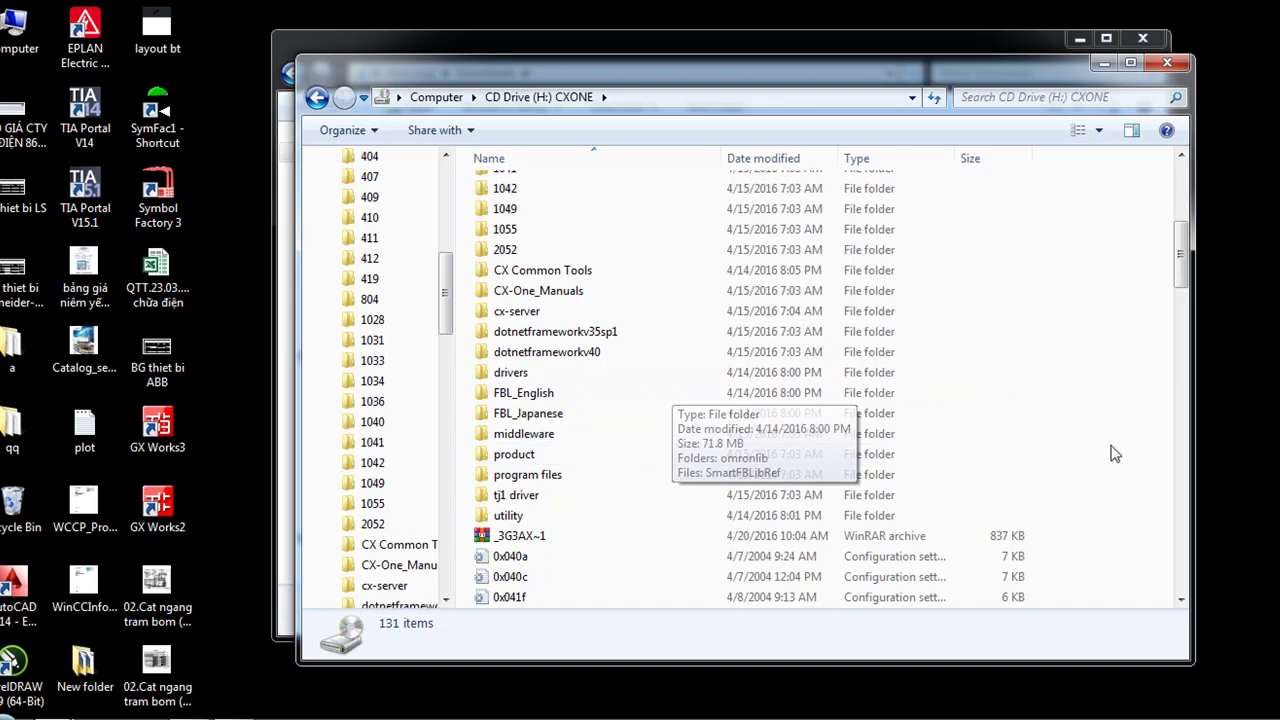
- Scroll the CXONE disc's file list down and select the setup application
left_click_drag(1181, 268, 1180, 592)
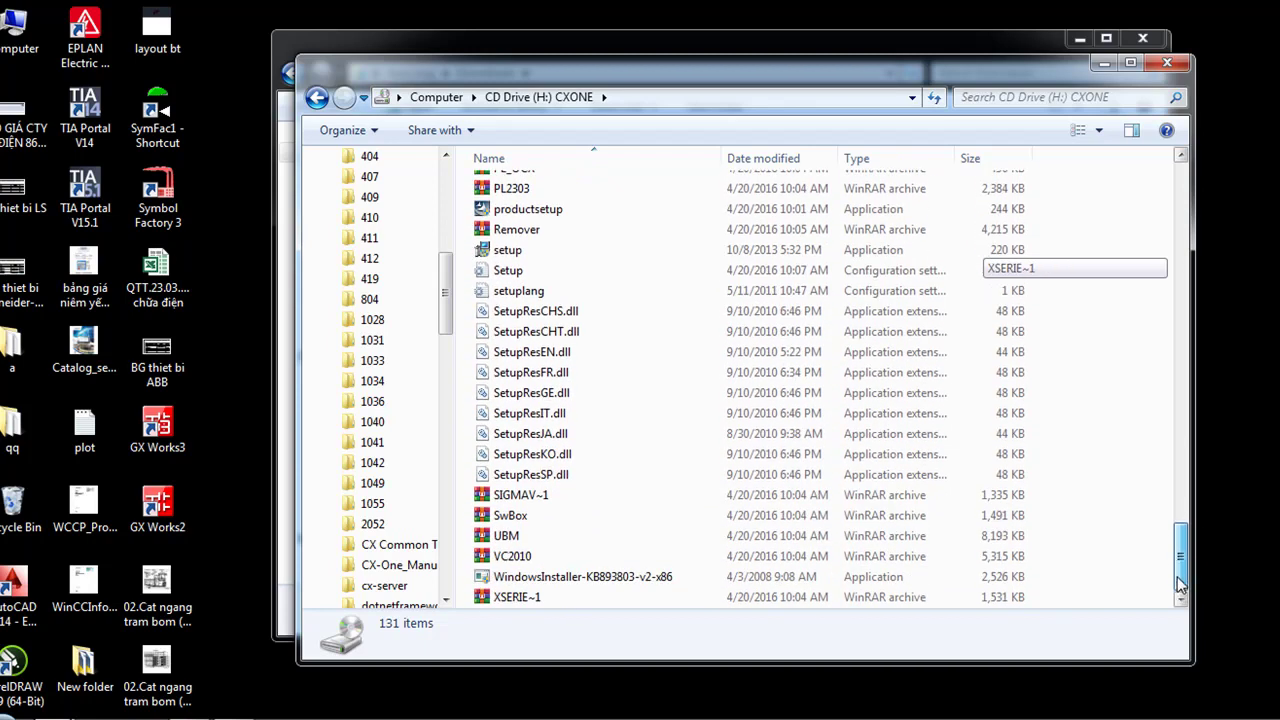
left_click(540, 259)
- Run CX-One setup in English and accept the license agreement terms
double_click(540, 259)
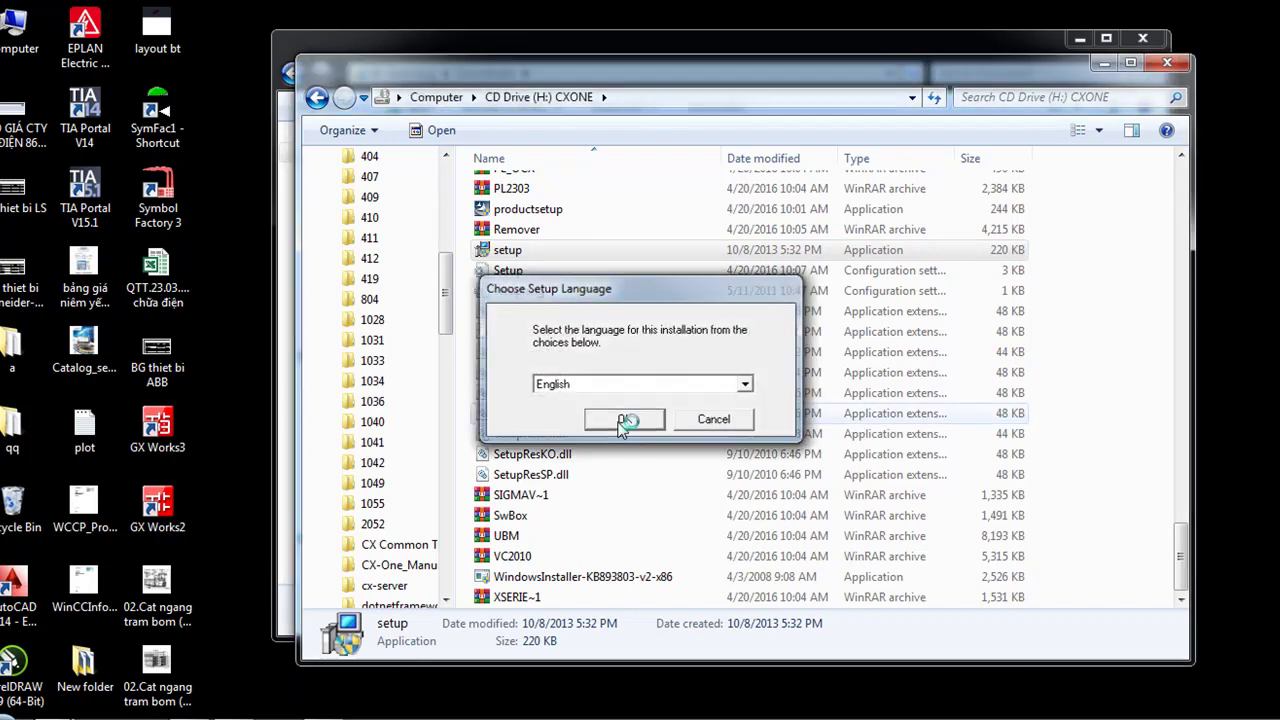
left_click(622, 420)
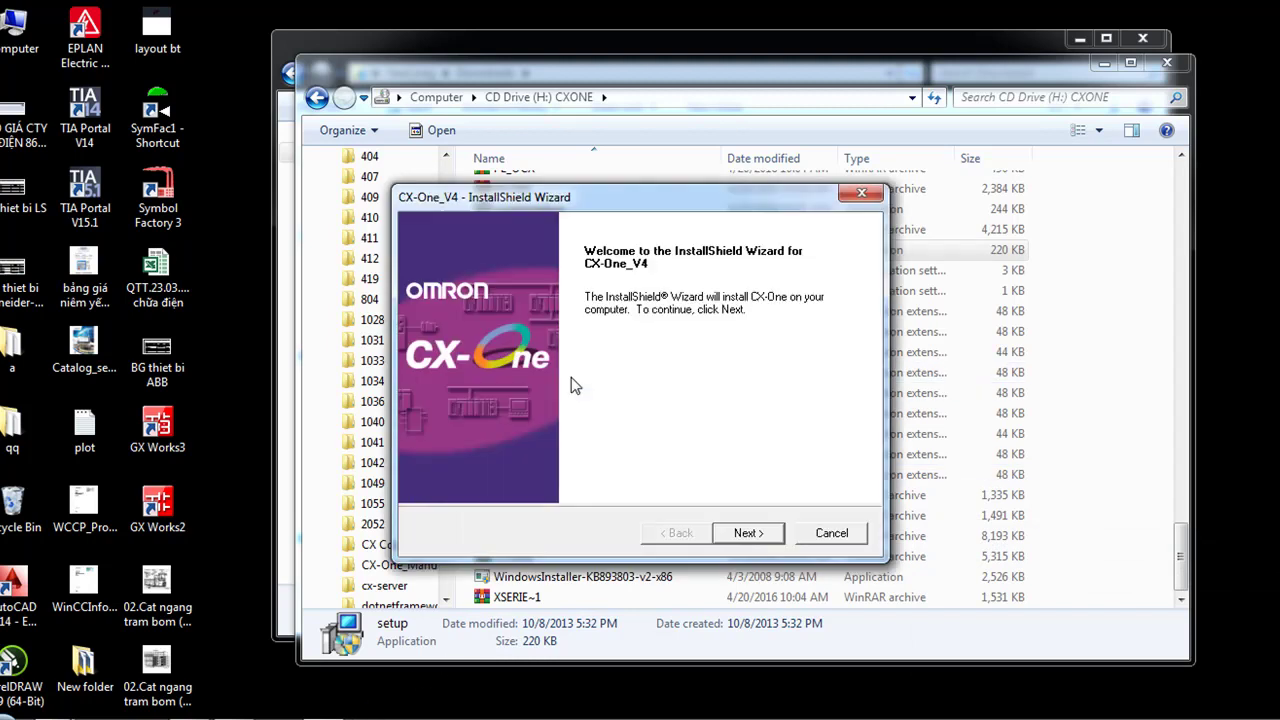
left_click(747, 533)
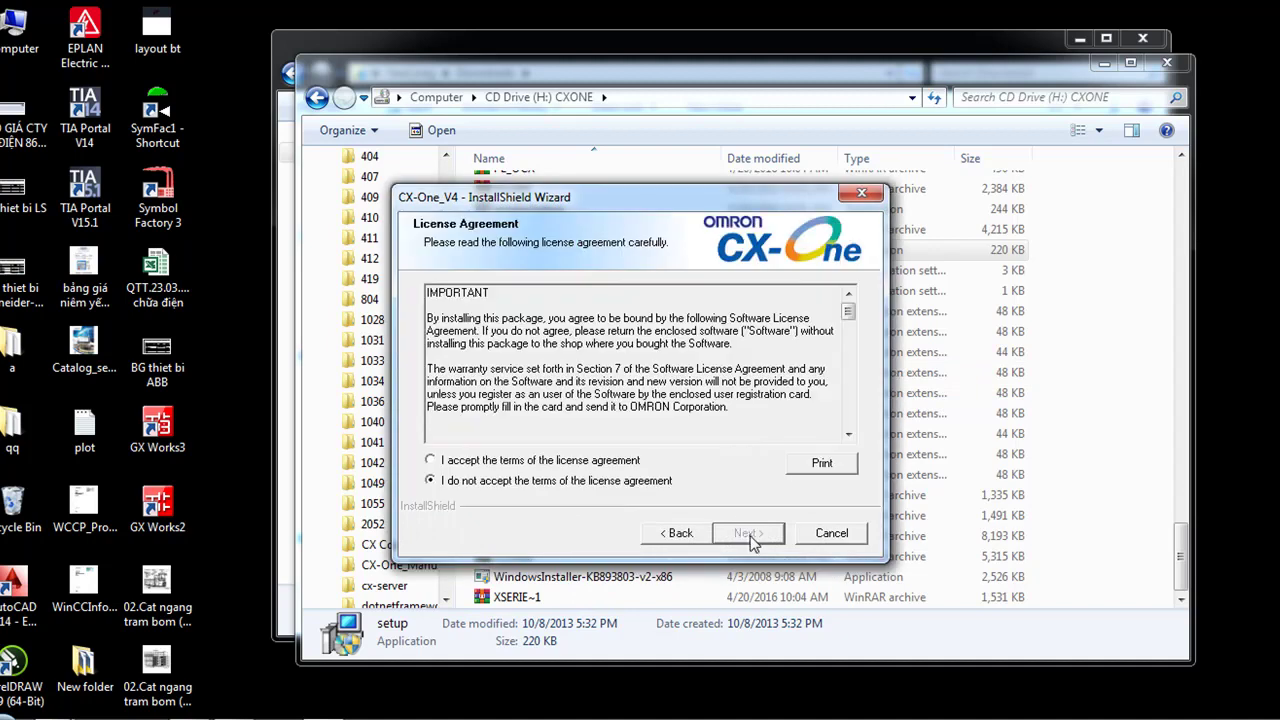
left_click(546, 462)
left_click(748, 533)
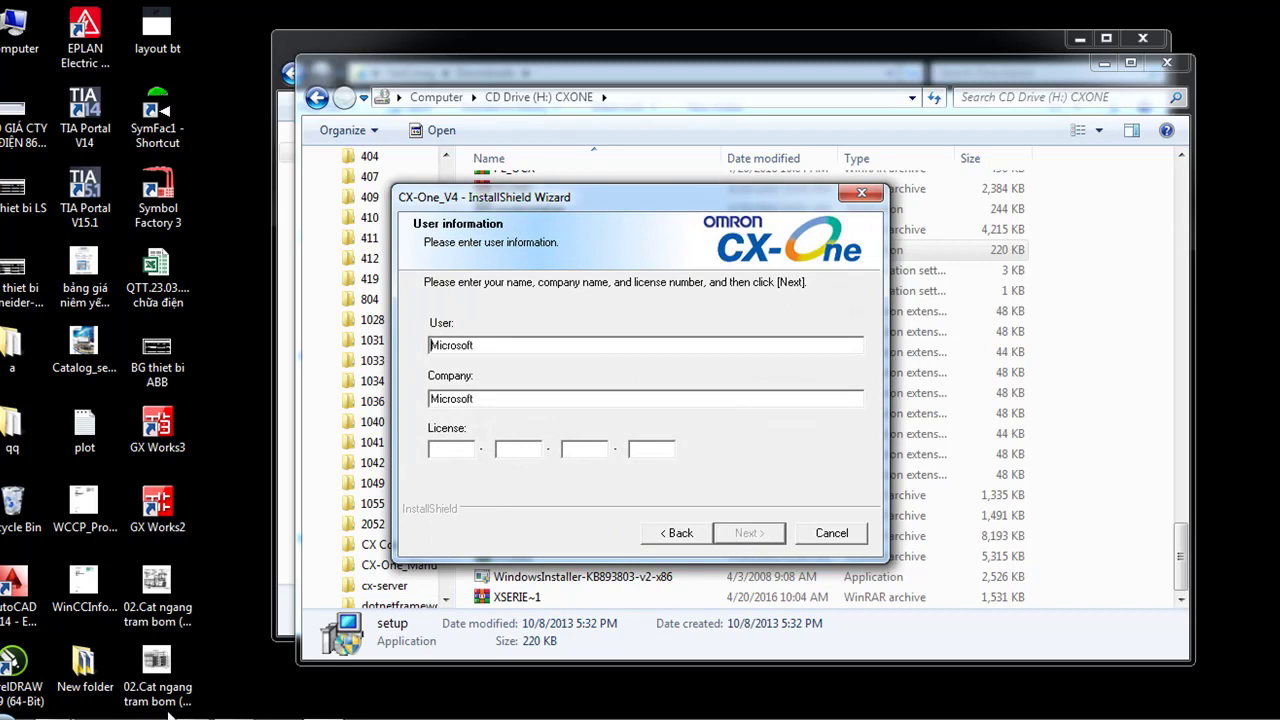
- Open 'key cx-one V4.4.txt' in Notepad and snap it to the left half of the screen
mouse_move(190, 714)
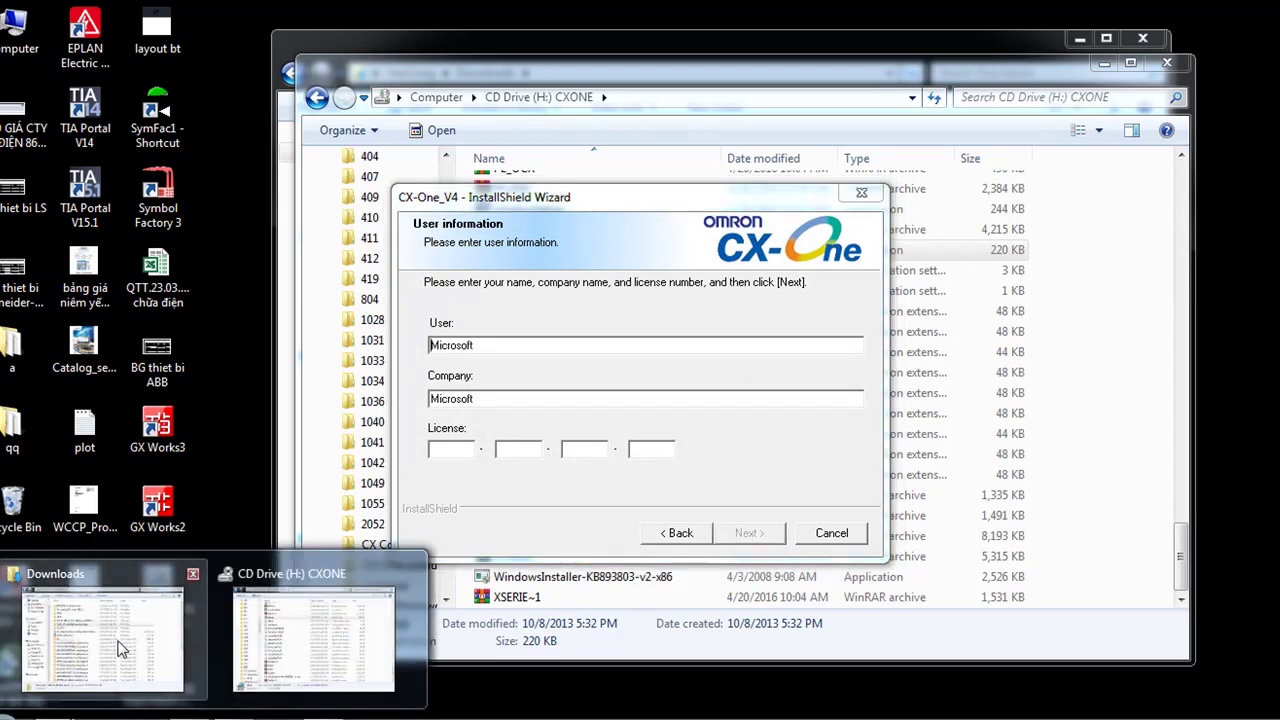
left_click(116, 640)
left_click(334, 650)
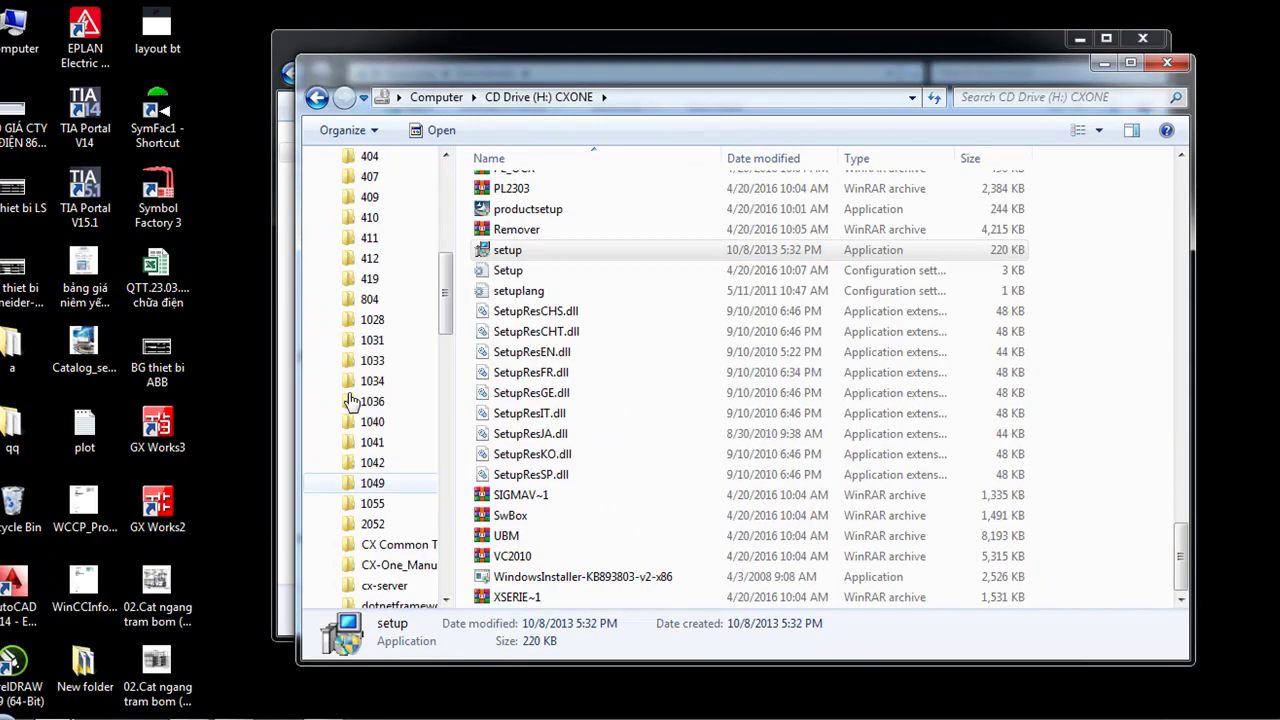
left_click(318, 99)
double_click(528, 290)
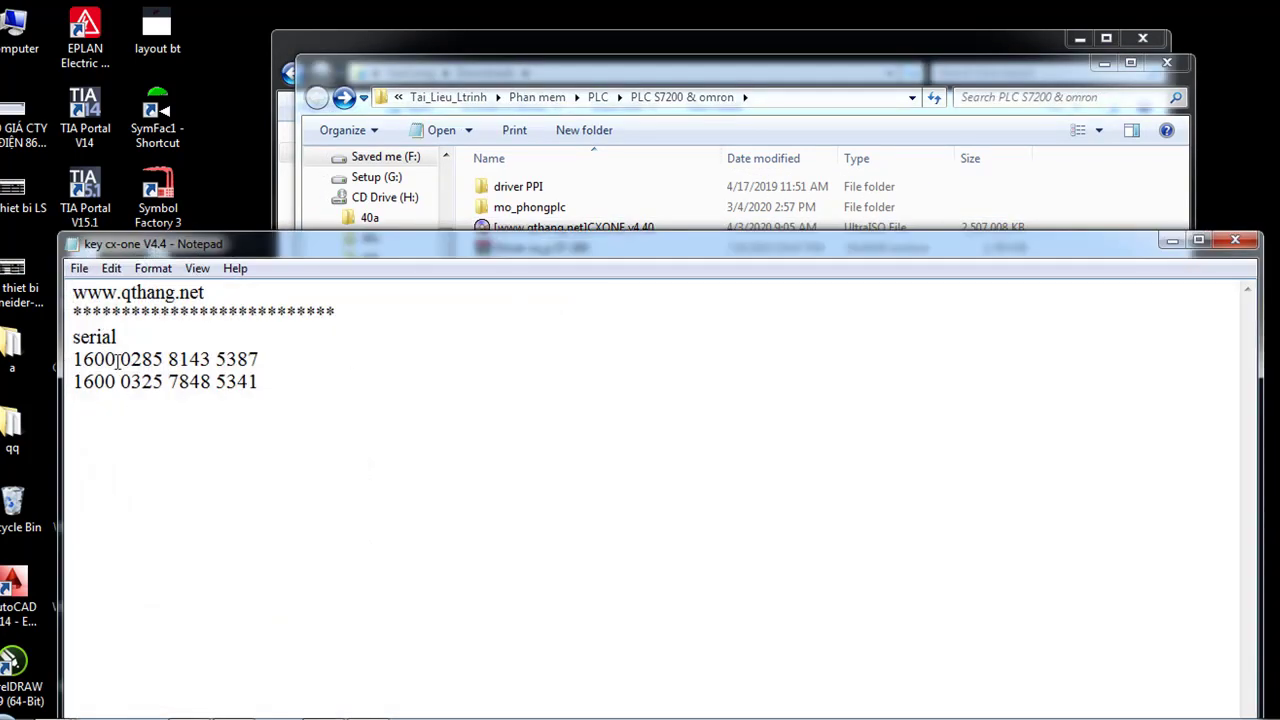
left_click_drag(525, 246, 3, 250)
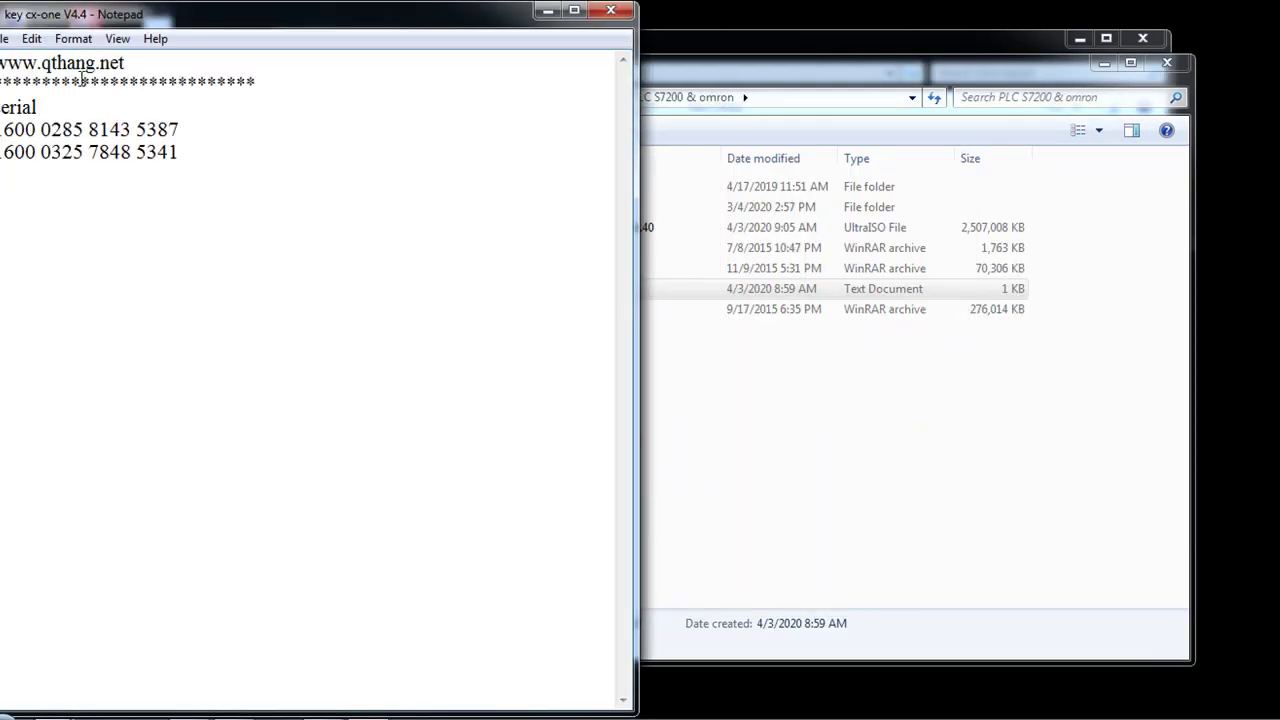
- Replace the user name and enter 'ME86., JSC' as the company name
mouse_move(435, 712)
left_click(435, 630)
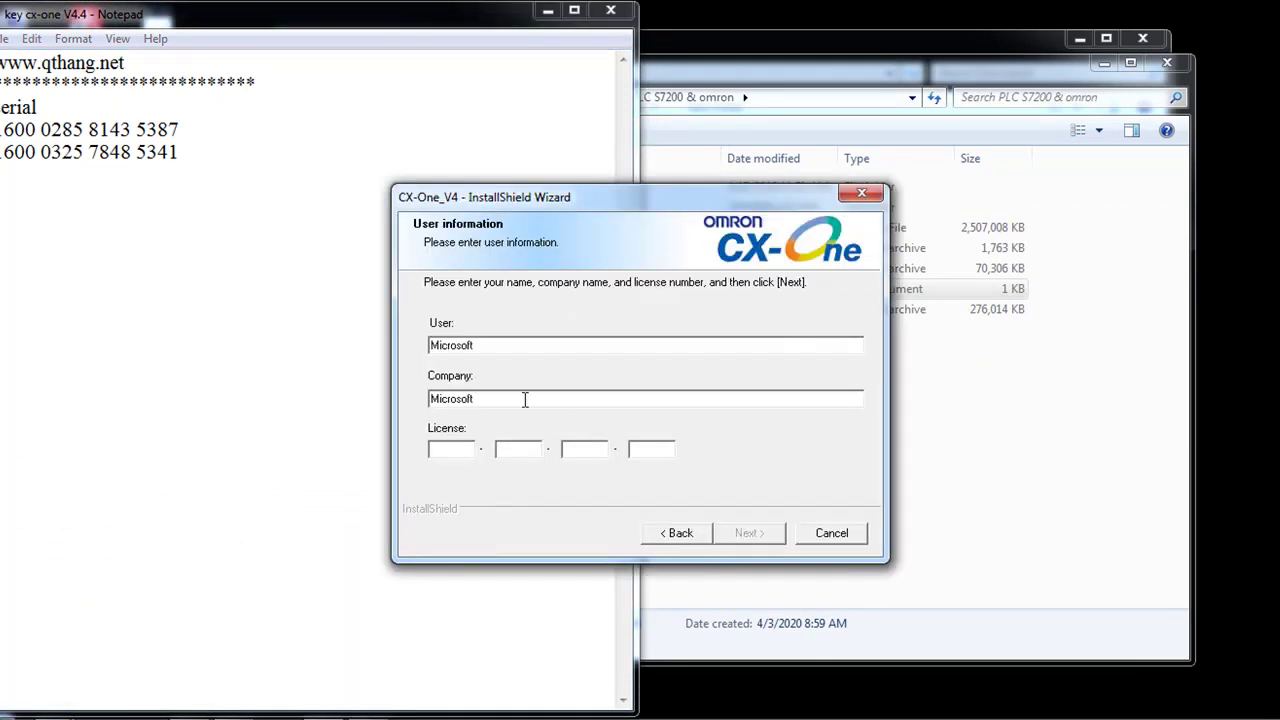
left_click_drag(492, 341, 356, 328)
type("M")
type("anCOng")
key("BackSpace")
key("BackSpace")
key("BackSpace")
type("ong")
key("Tab")
type("ME")
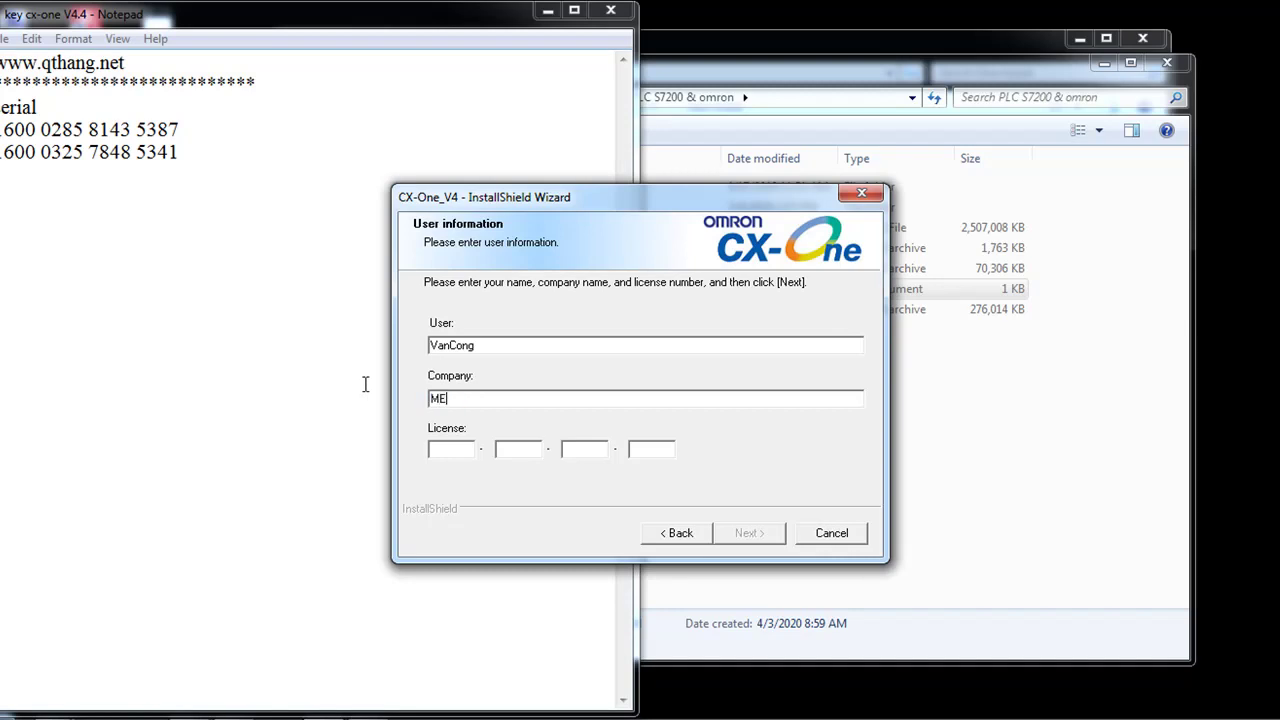
type("86., JSC")
- Enter the licence number from the key file and continue
left_click(462, 449)
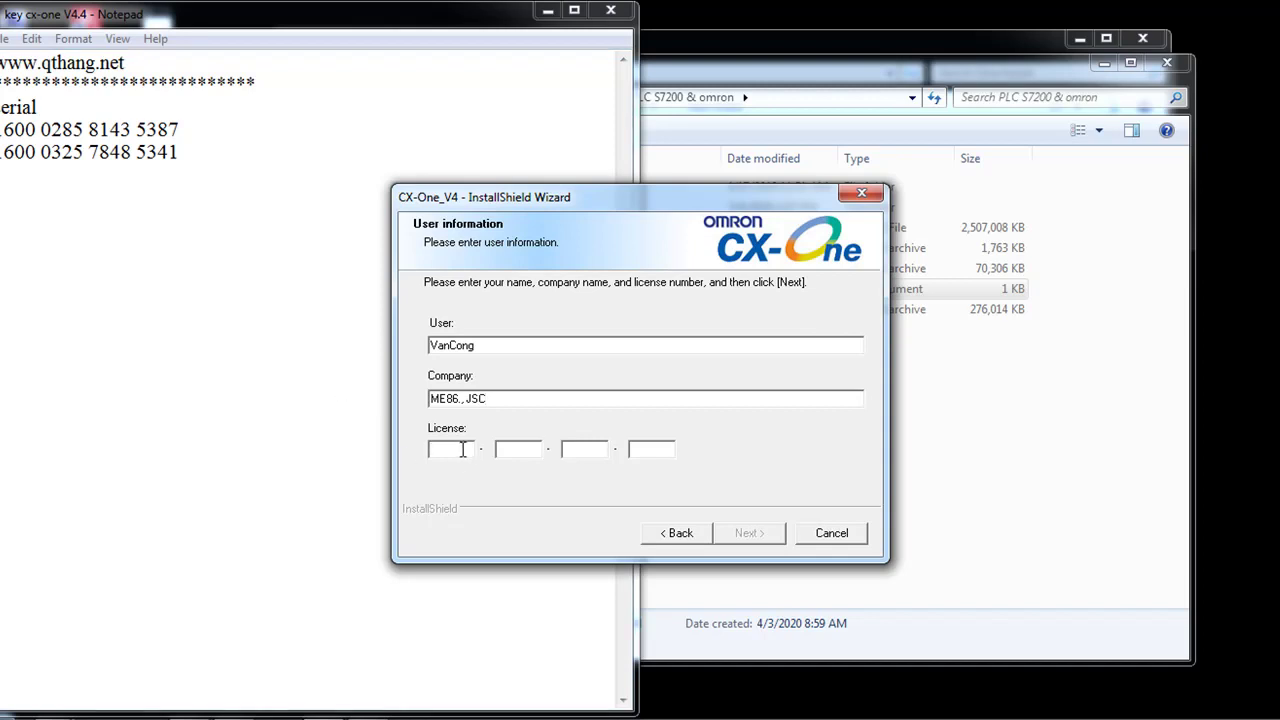
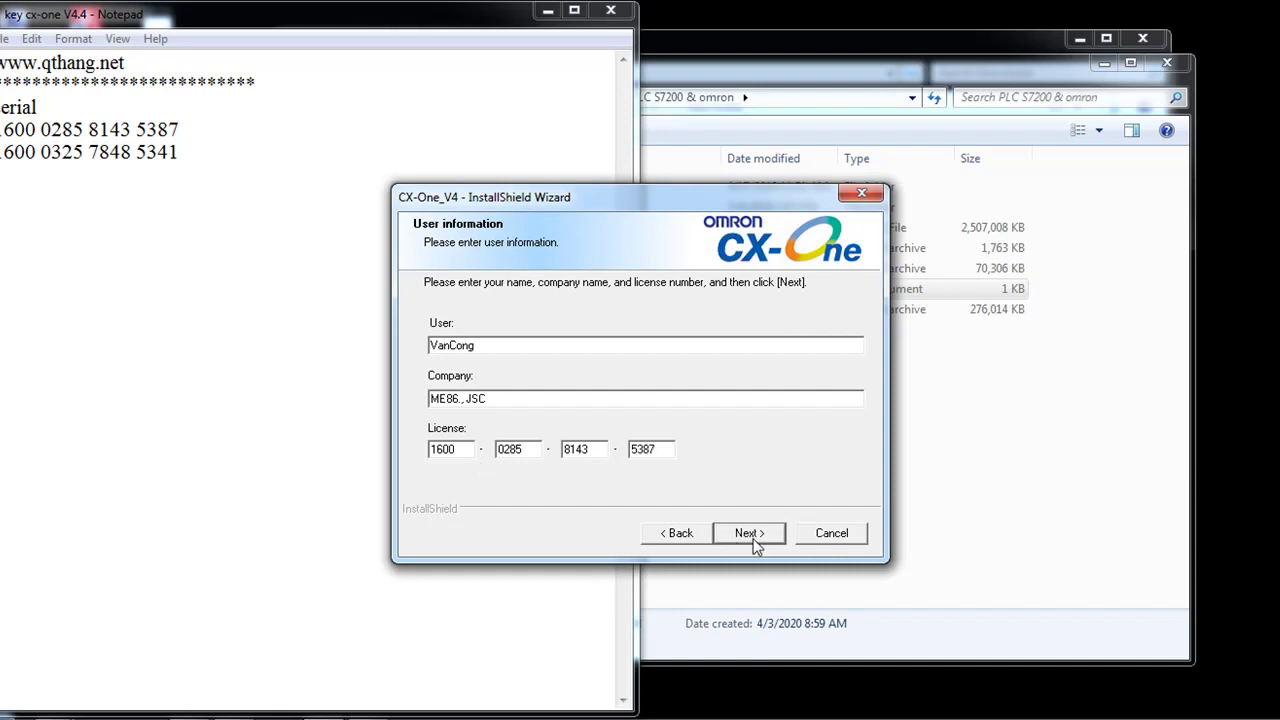
left_click(750, 536)
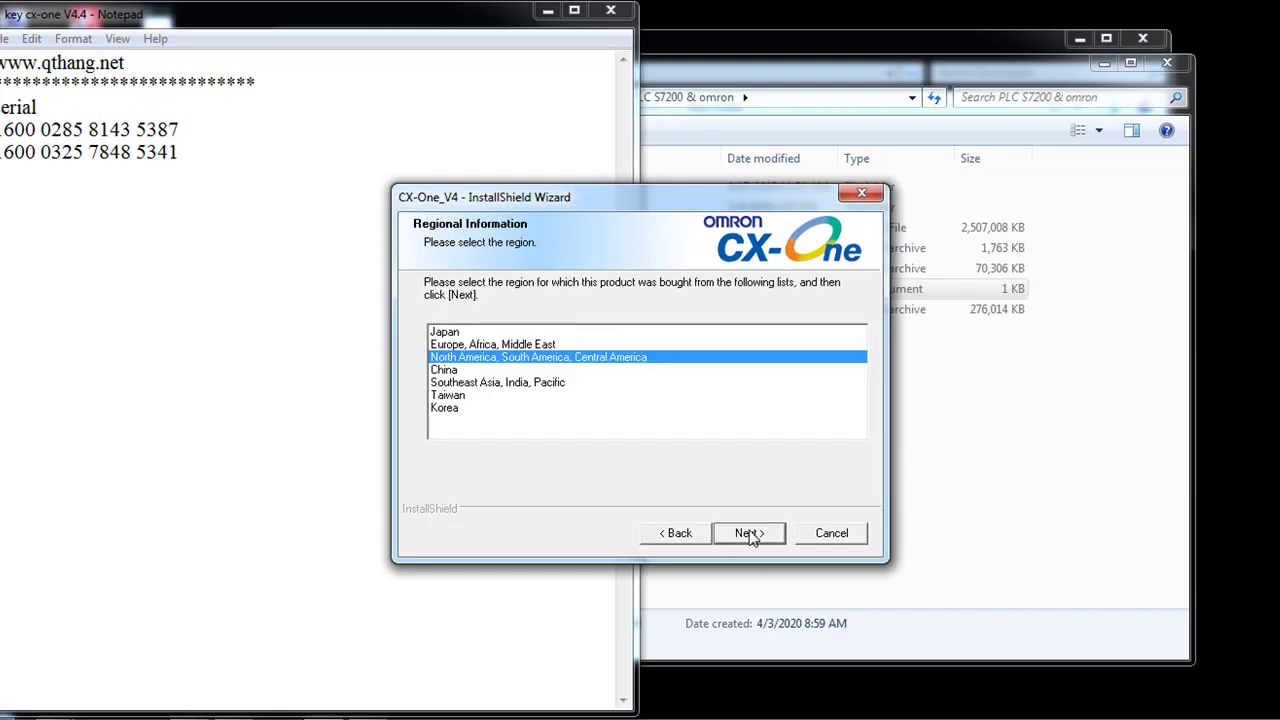
- Keep the region and change the installation folder to the G: drive
left_click(750, 536)
left_click(820, 469)
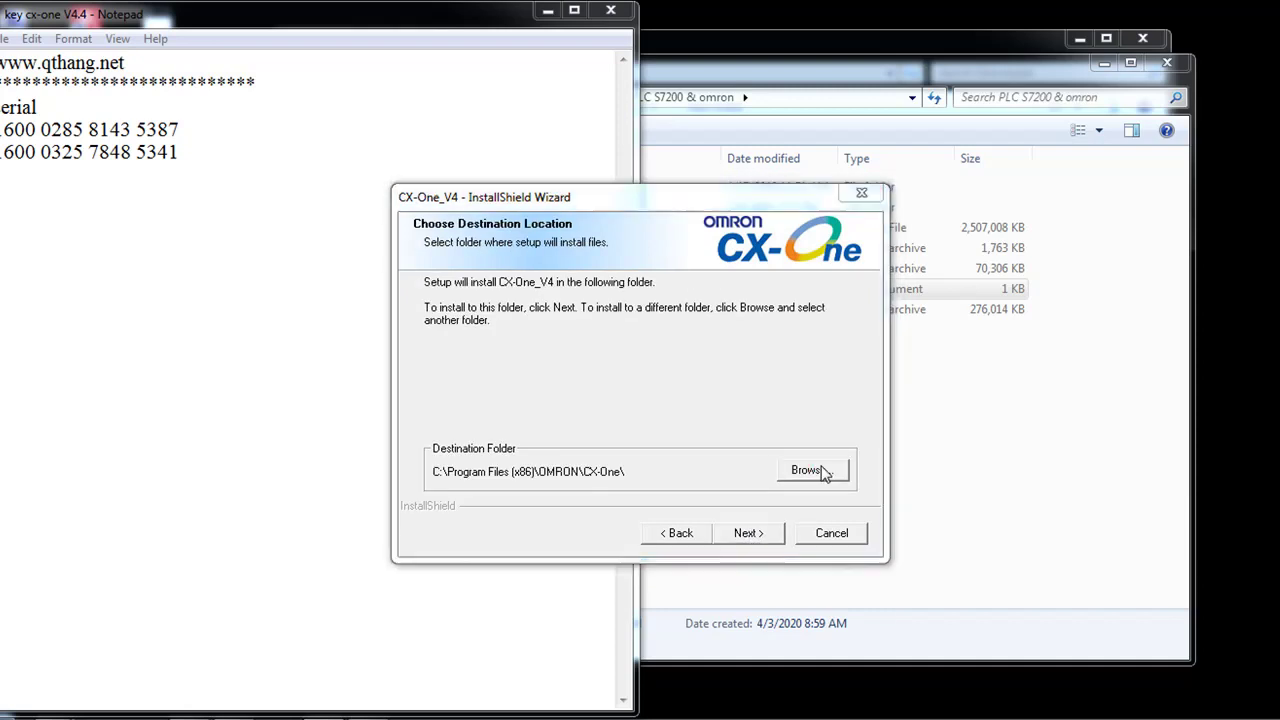
left_click(508, 294)
key("BackSpace")
type("g")
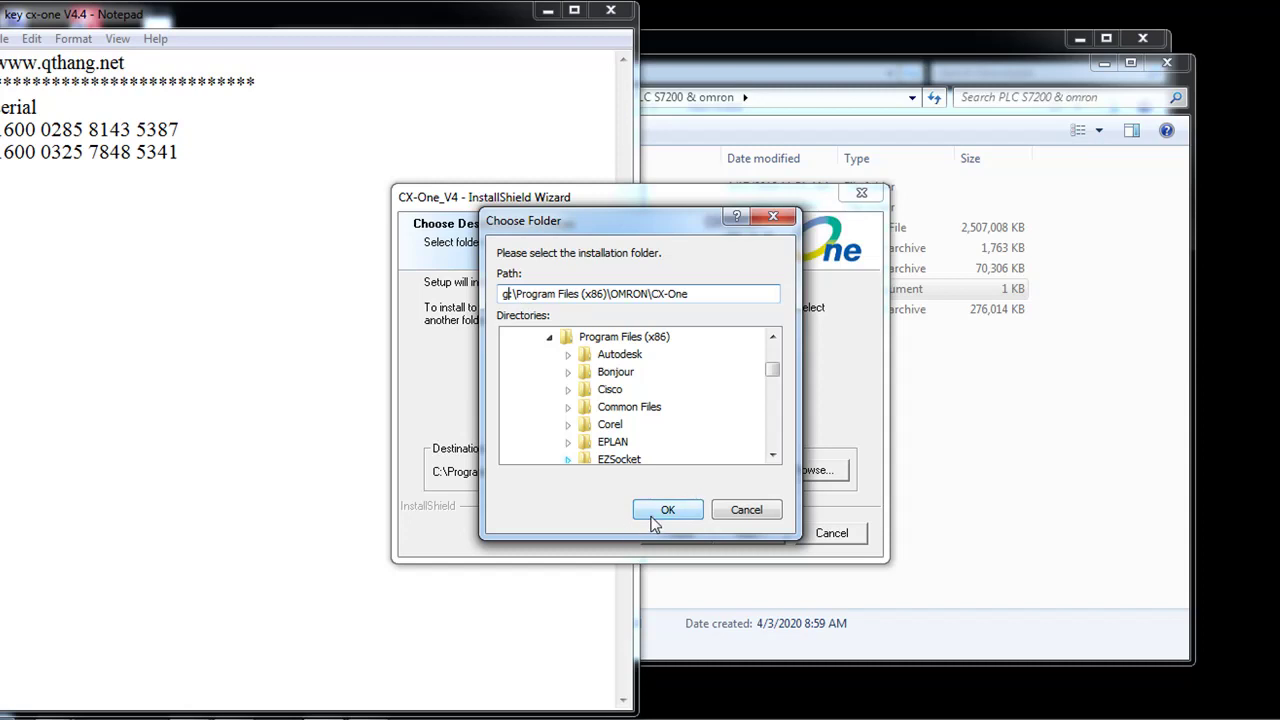
left_click(662, 512)
- Keep Complete setup, the FB Library location and the OMRON\CX-One folder, then start installing
left_click(743, 530)
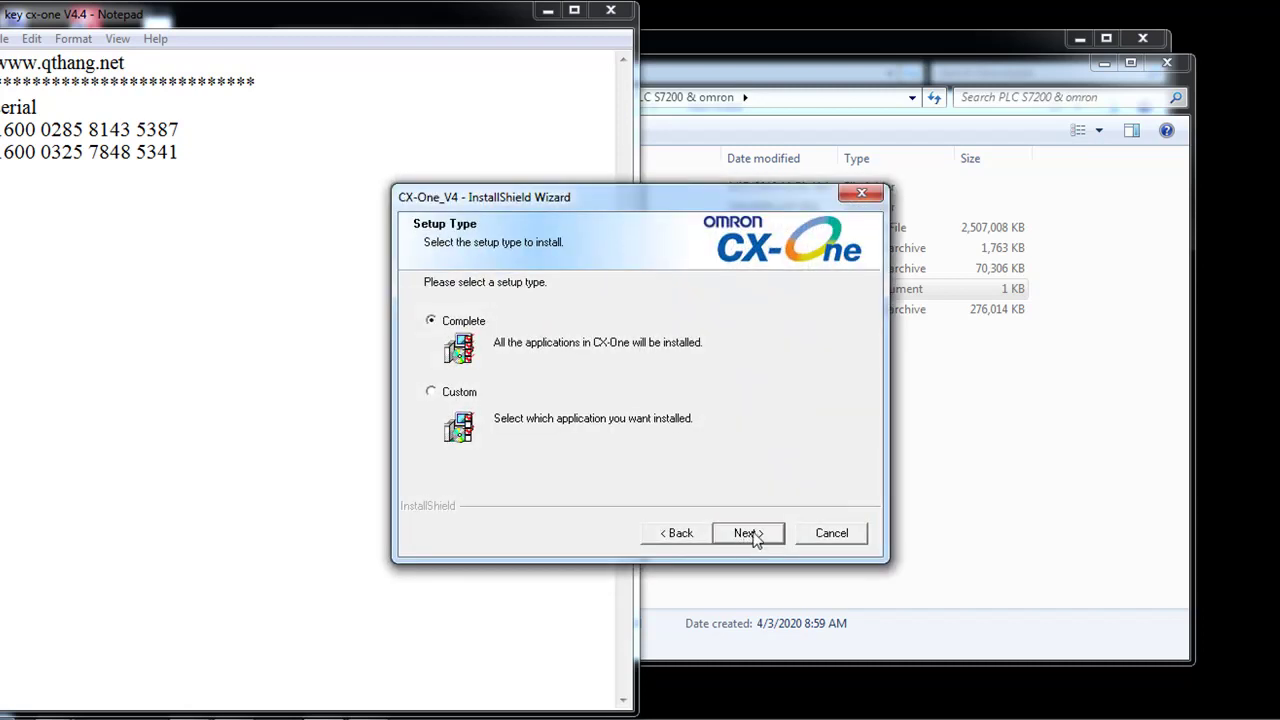
left_click(751, 532)
left_click(749, 533)
left_click(753, 533)
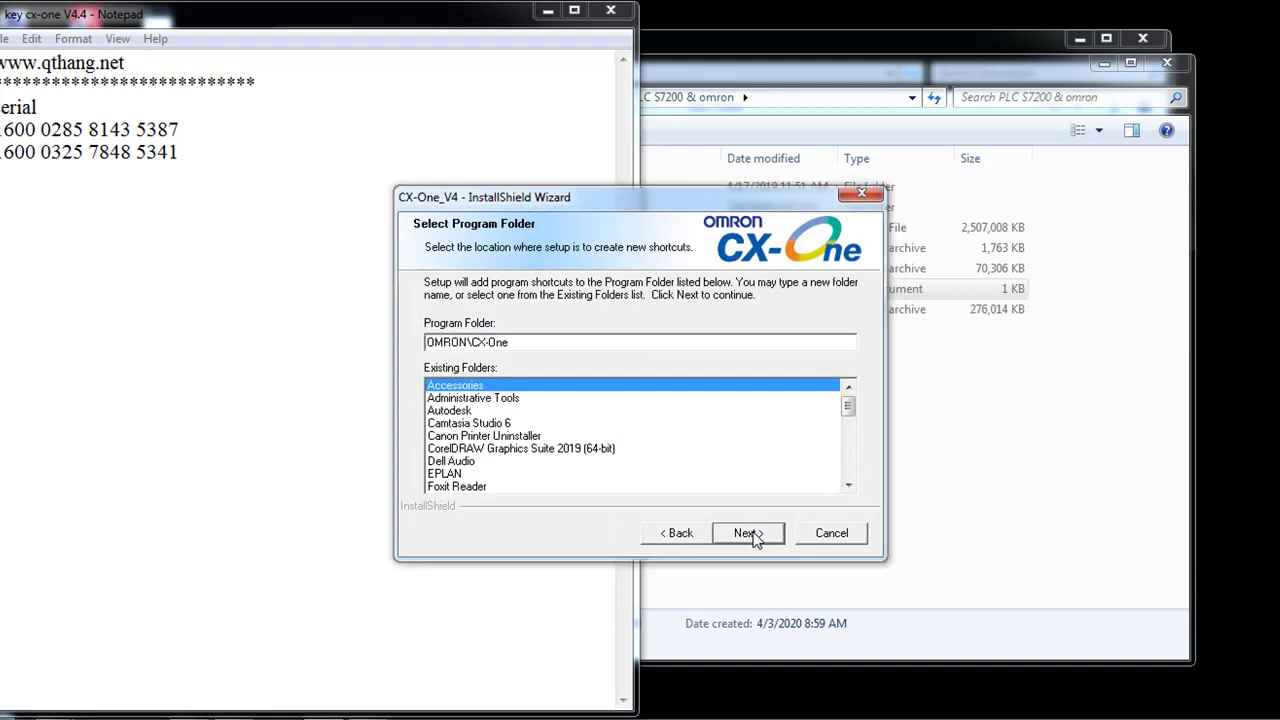
left_click(753, 533)
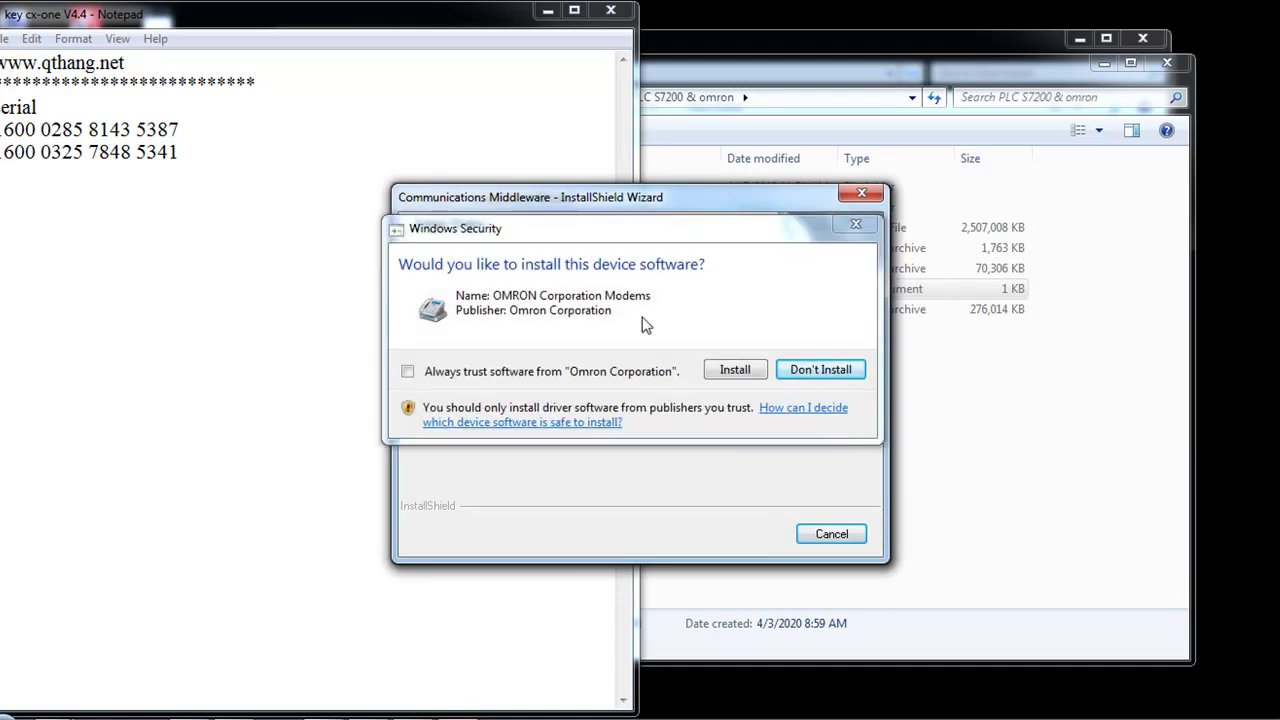
- Allow the OMRON modem driver and the next OMRON driver to install
left_click(729, 372)
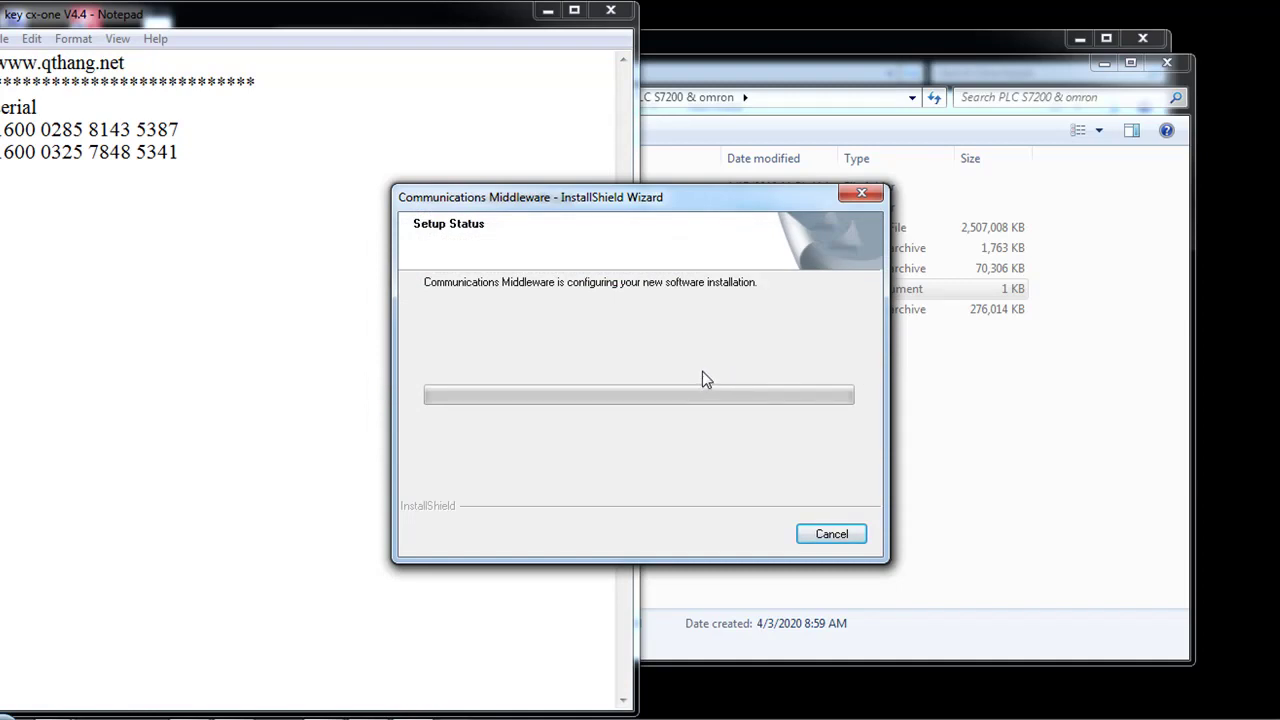
left_click(729, 373)
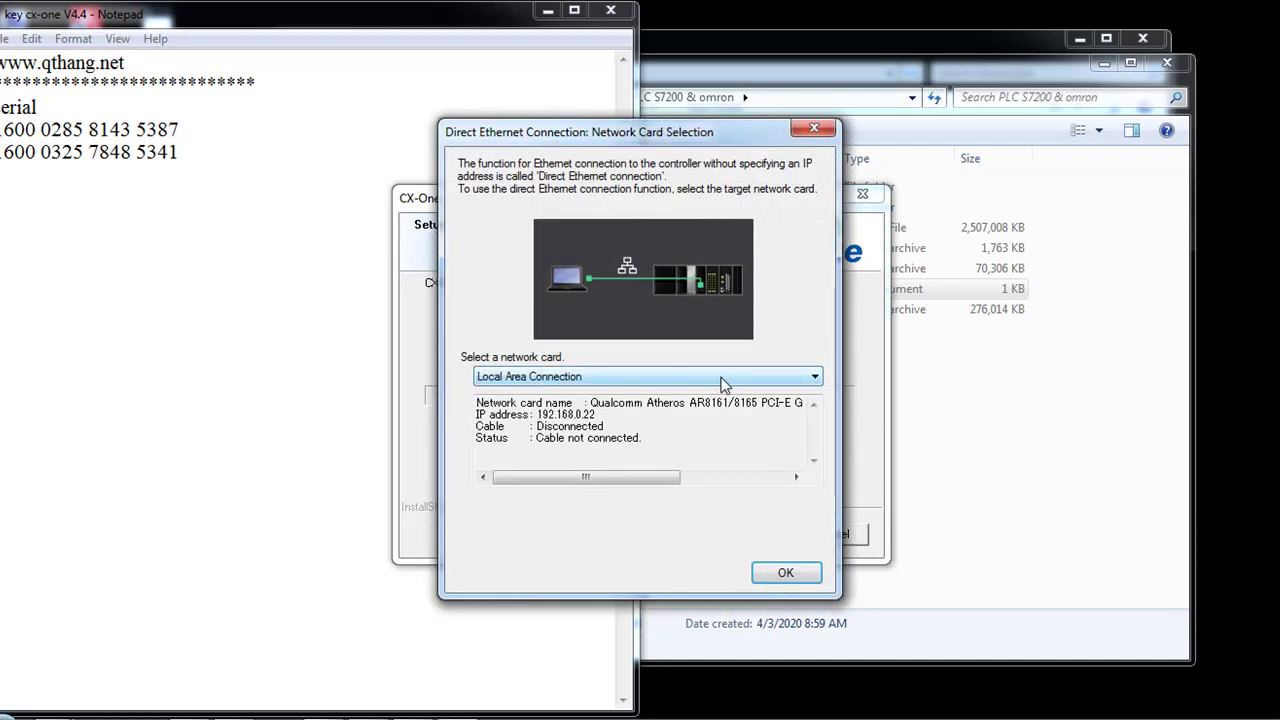
- Keep Local Area Connection as the Direct Ethernet network card and confirm
left_click(724, 385)
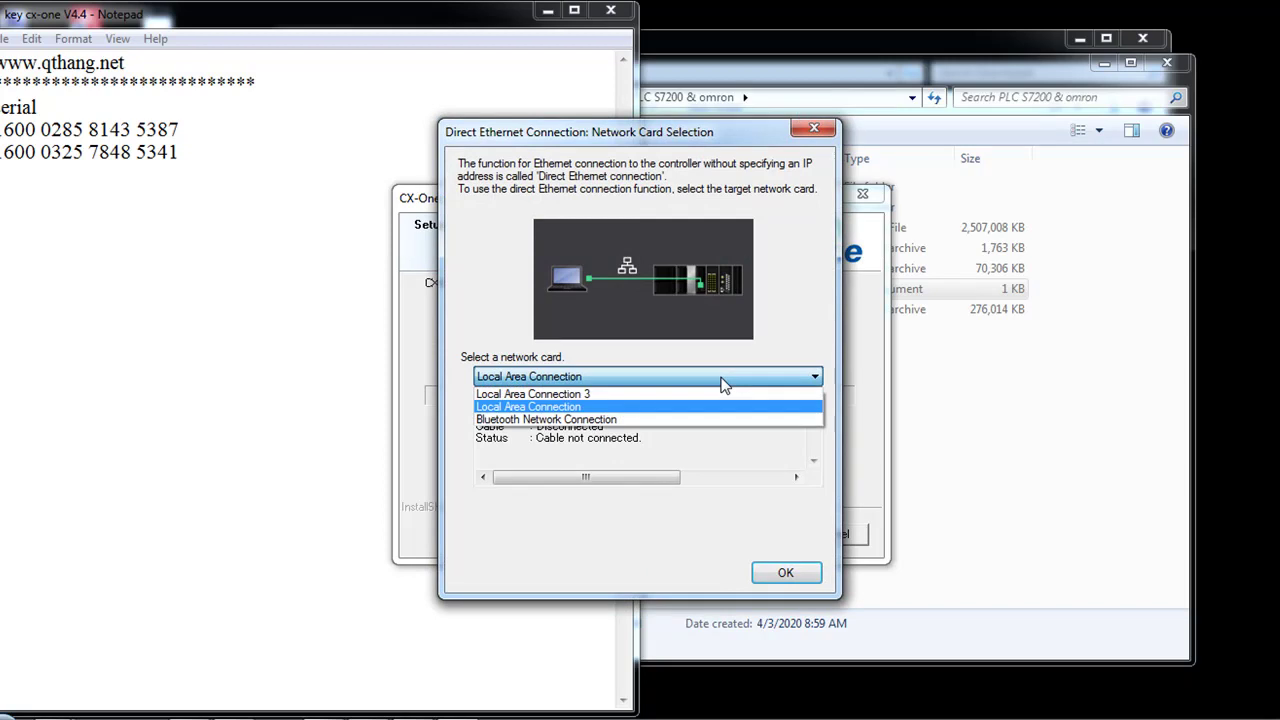
left_click(722, 384)
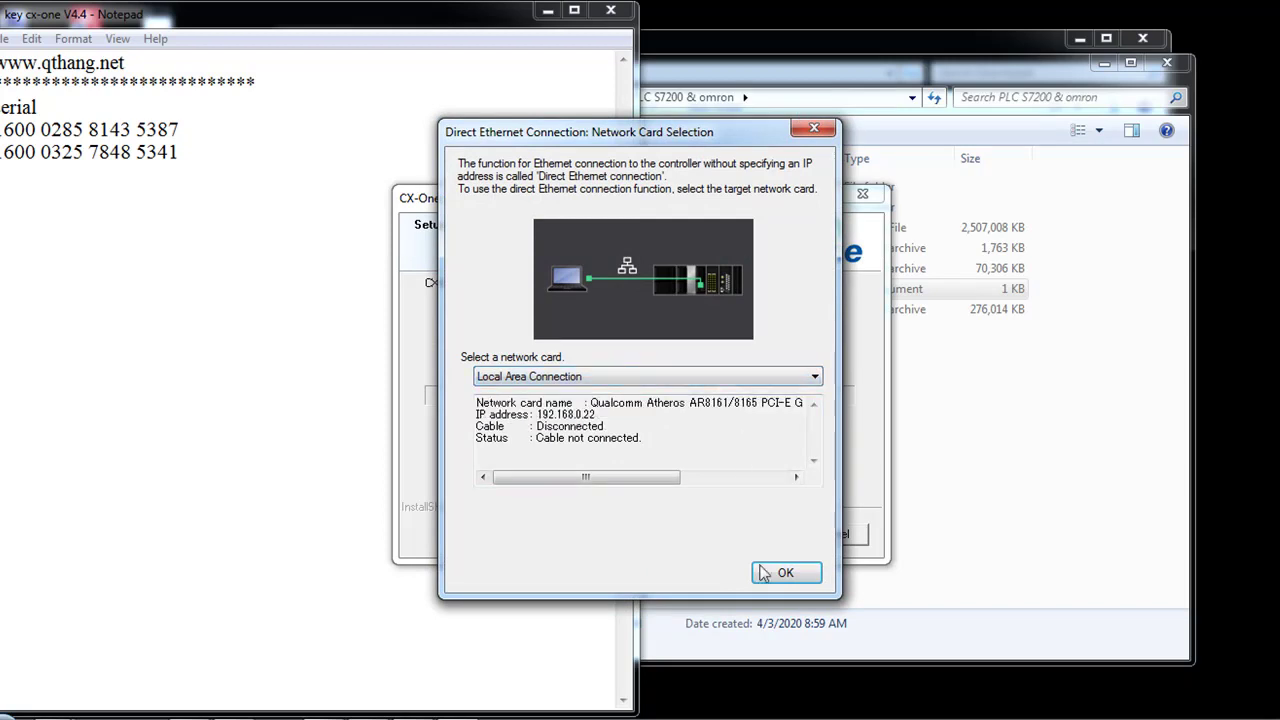
left_click(790, 578)
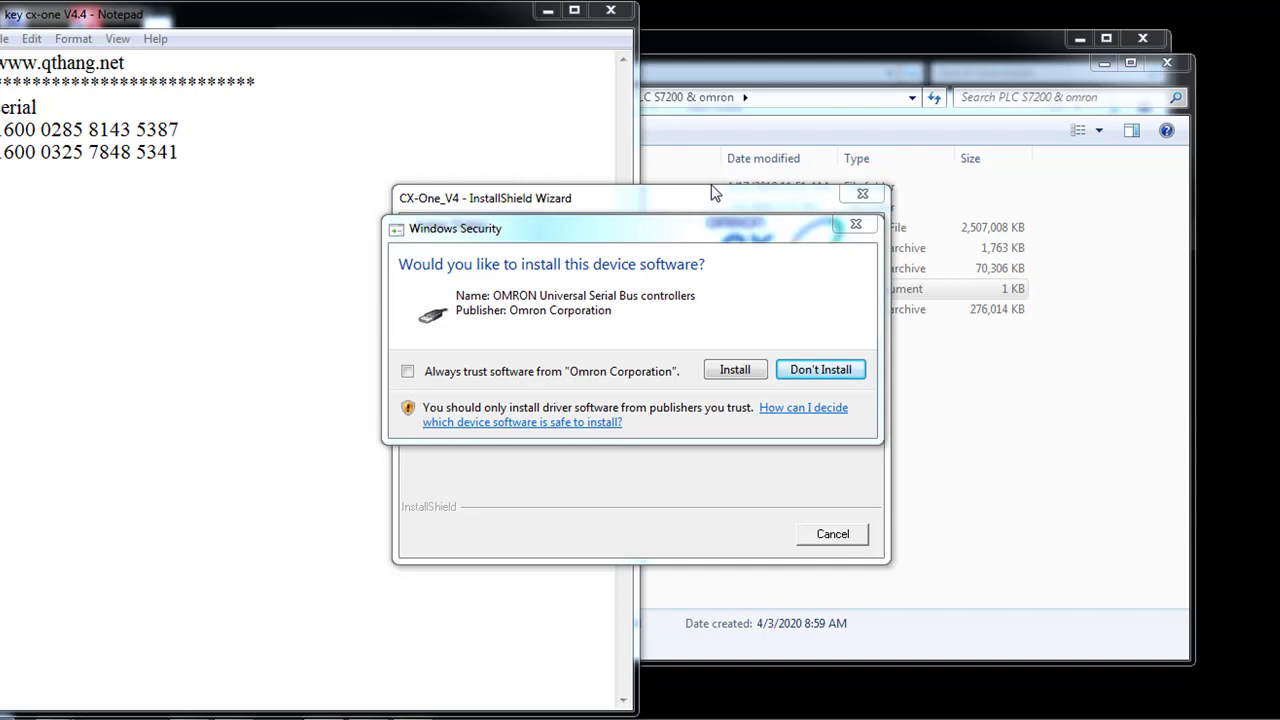
- Allow the Omron USB controller driver to install and let setup finish
left_click(730, 369)
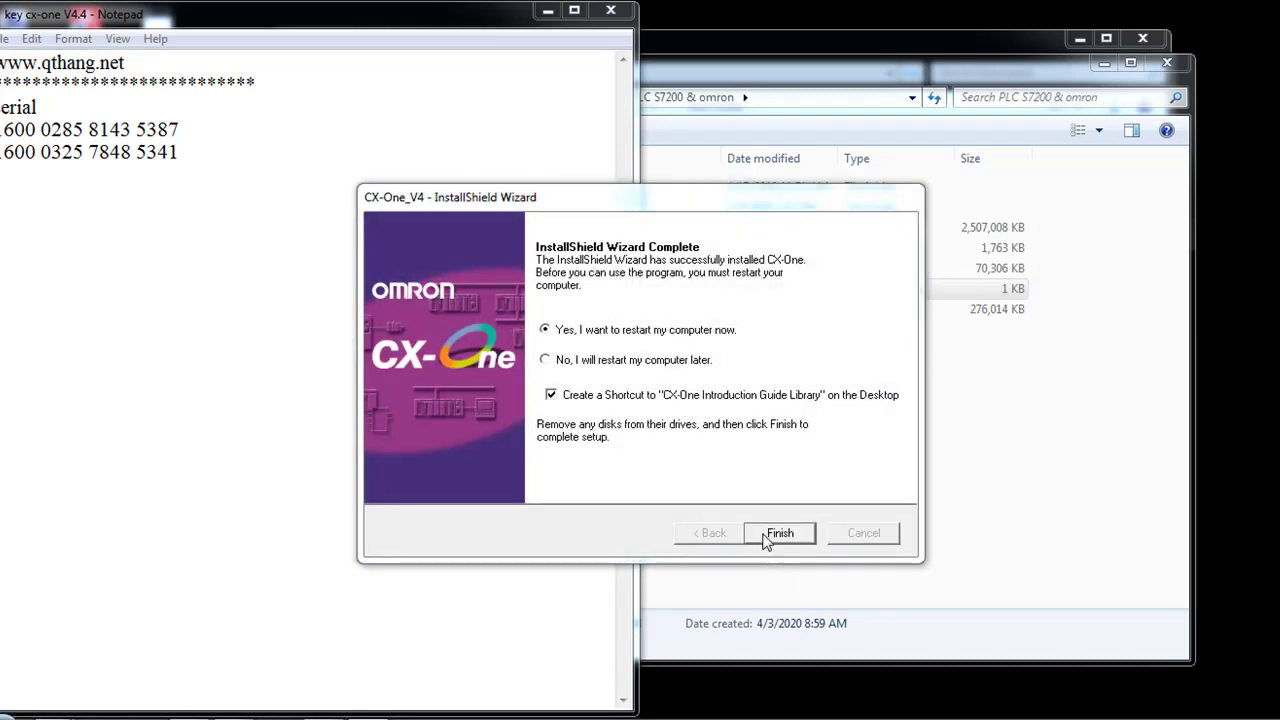
- Finish the wizard choosing to restart later, and minimize the key notes
left_click(660, 366)
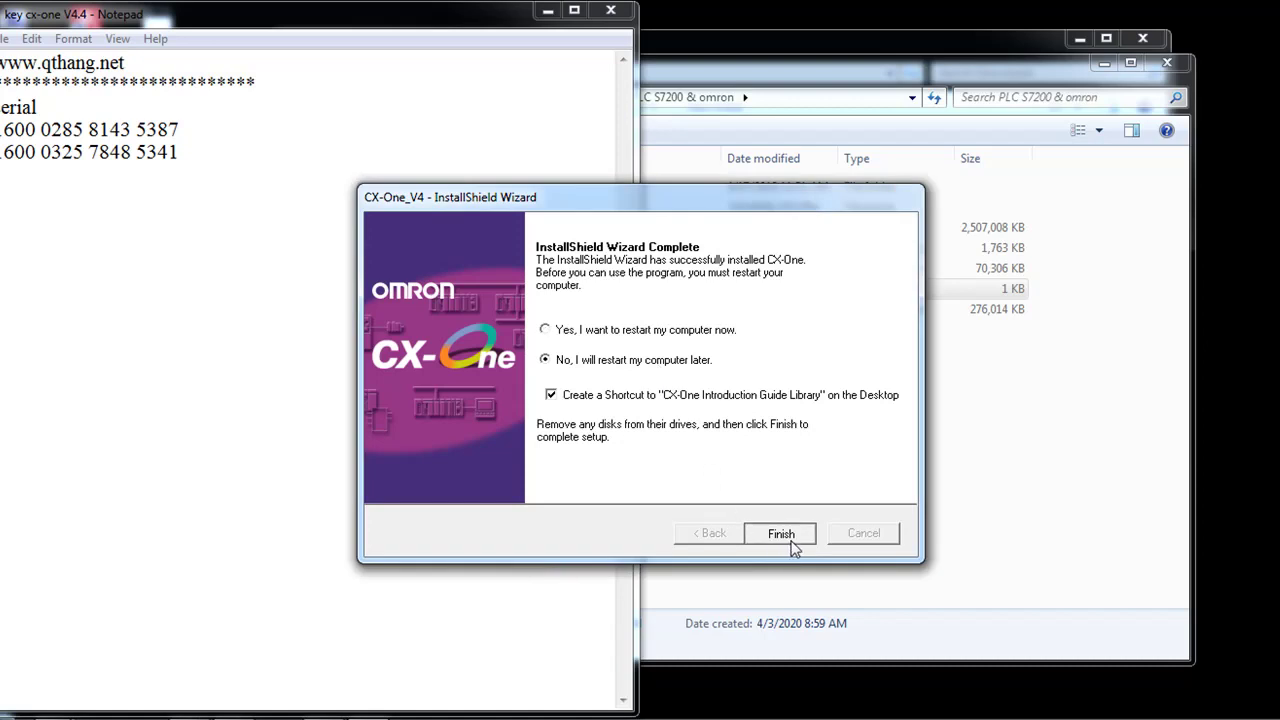
left_click(790, 538)
left_click(548, 10)
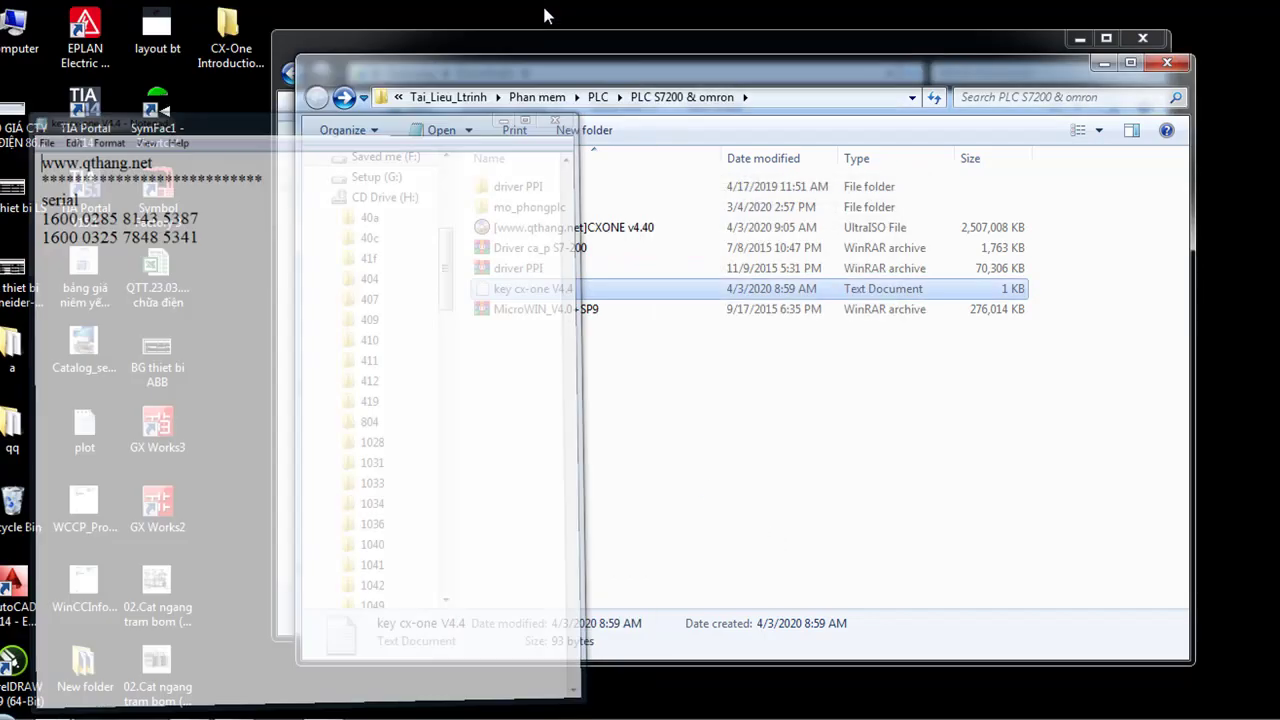
- Refresh the desktop, look at then close the CX-One Introduction folder, and open Start
right_click(234, 164)
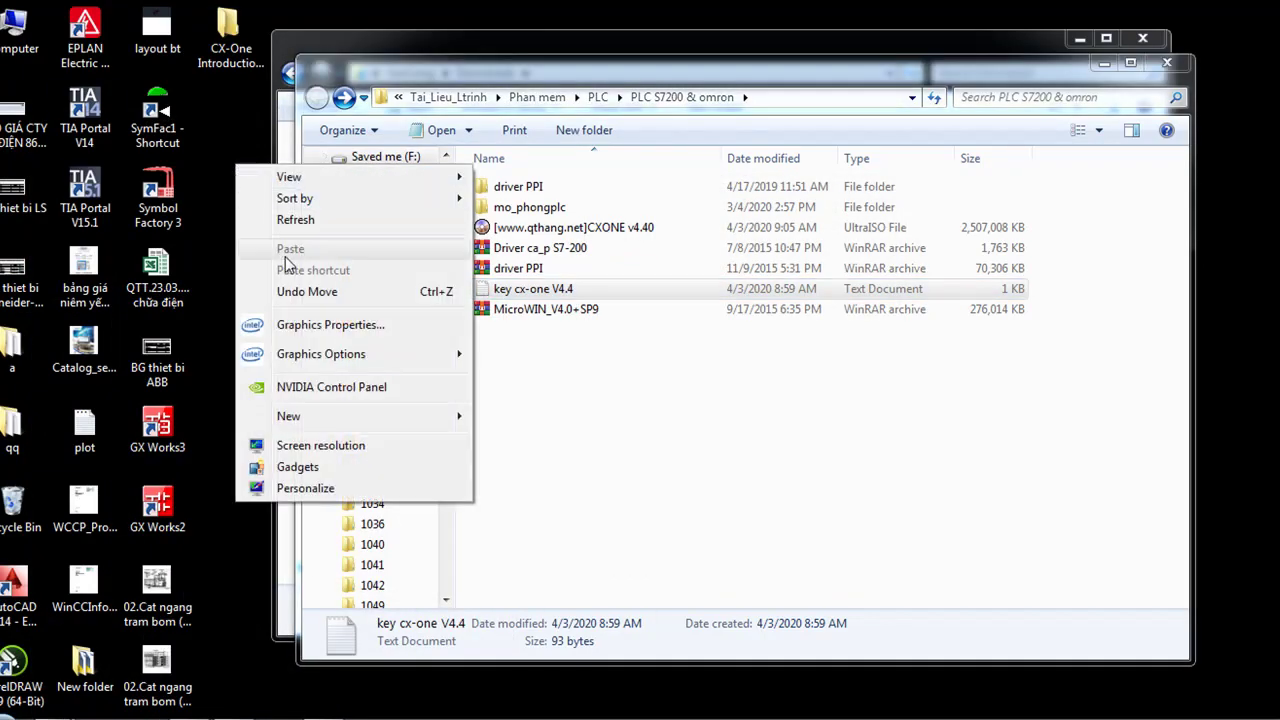
left_click(320, 220)
double_click(229, 30)
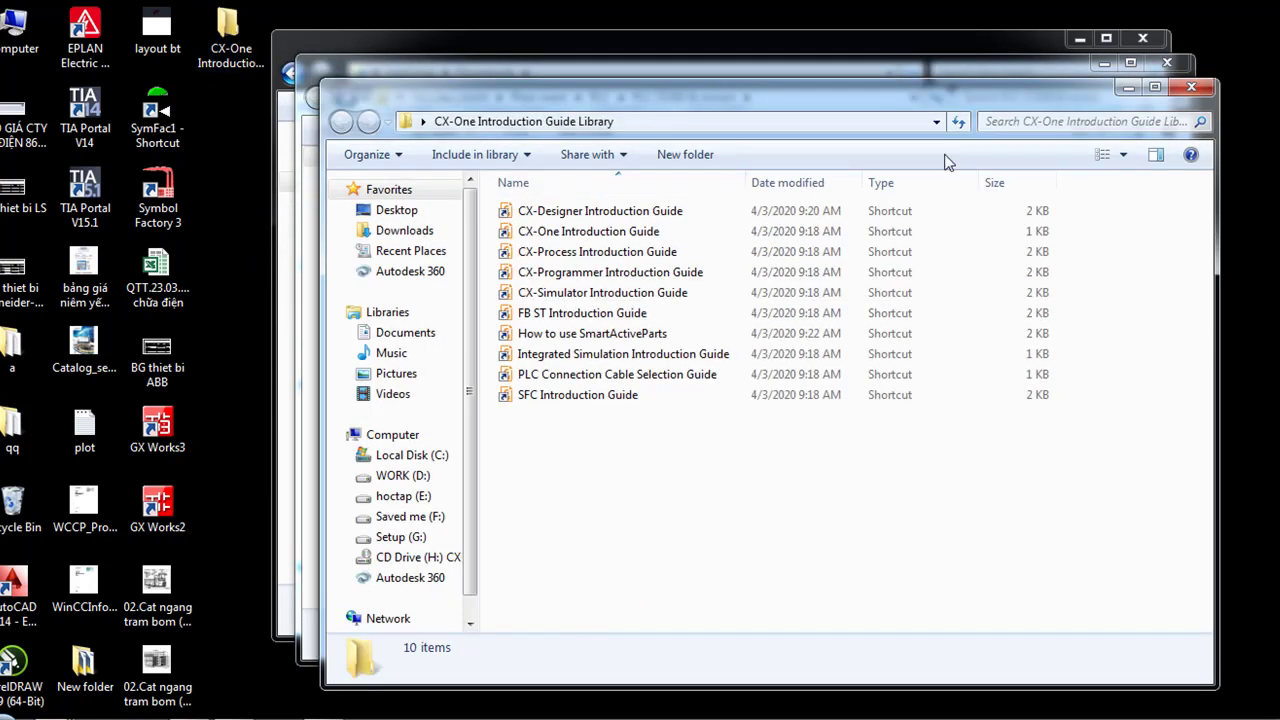
left_click(1128, 88)
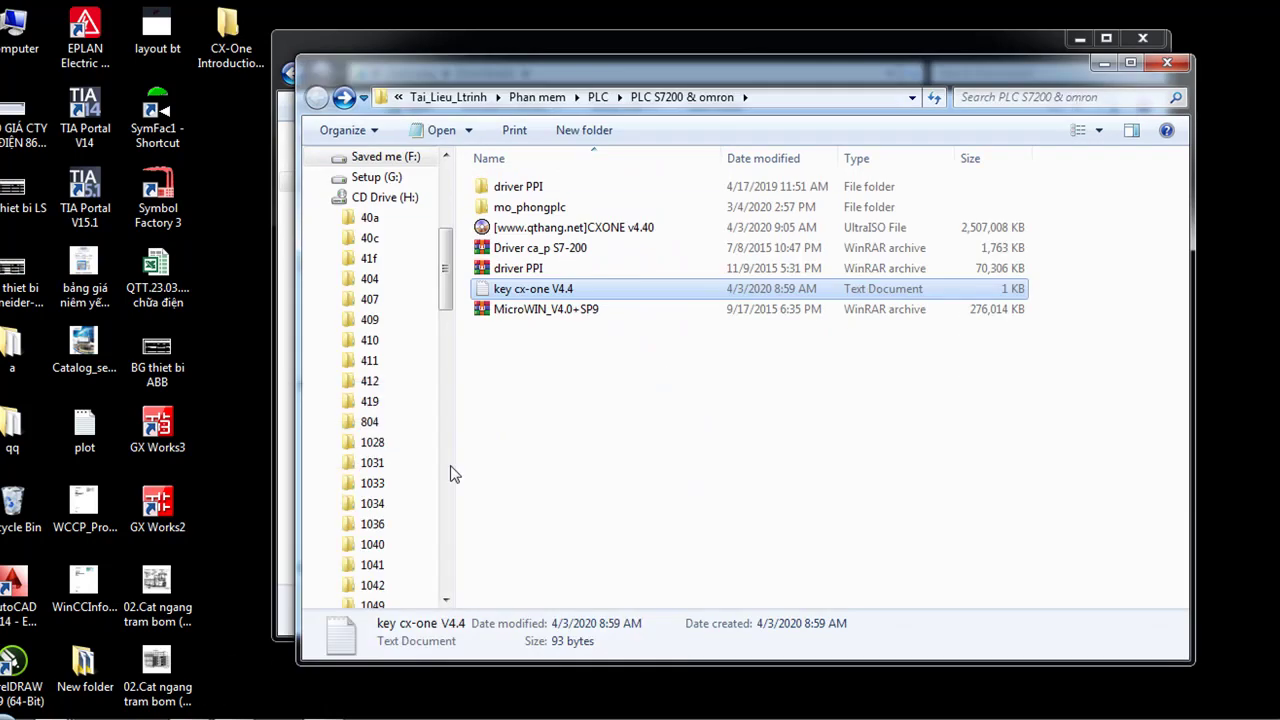
left_click(14, 714)
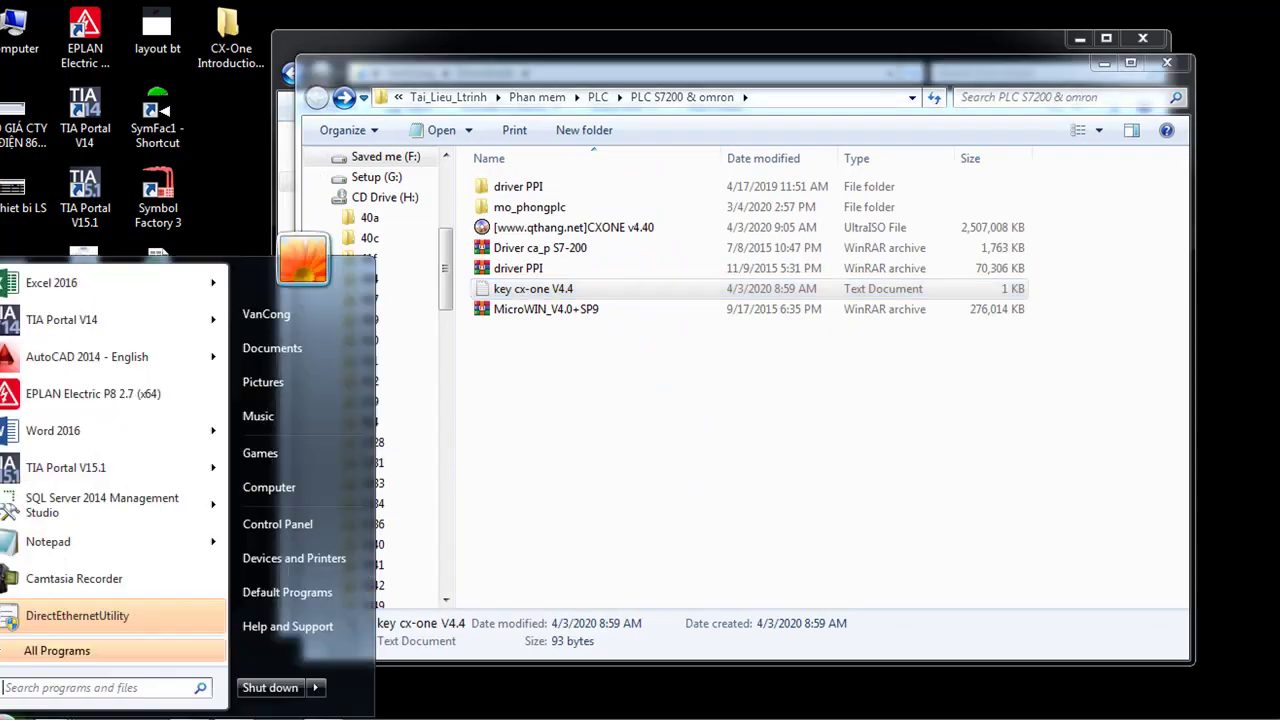
- In All Programs, expand the OMRON, CX-One and CX-Server groups
left_click(61, 649)
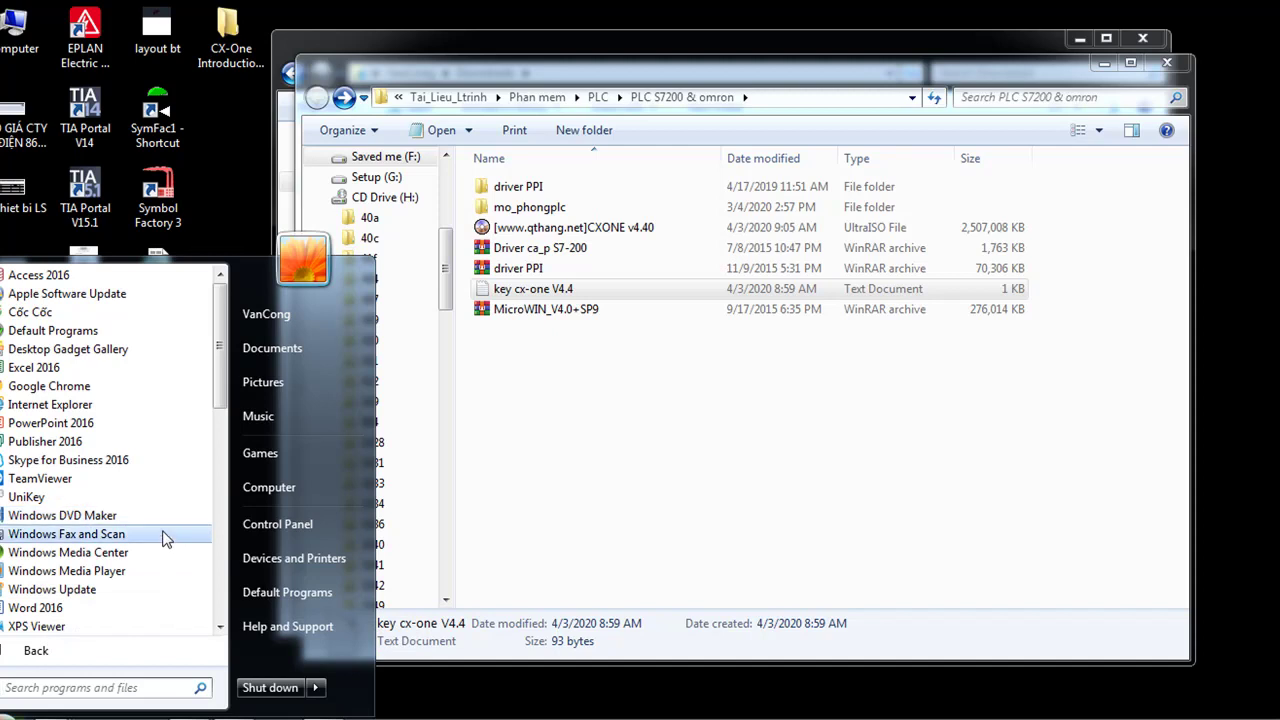
scroll(165, 520, "down", 7)
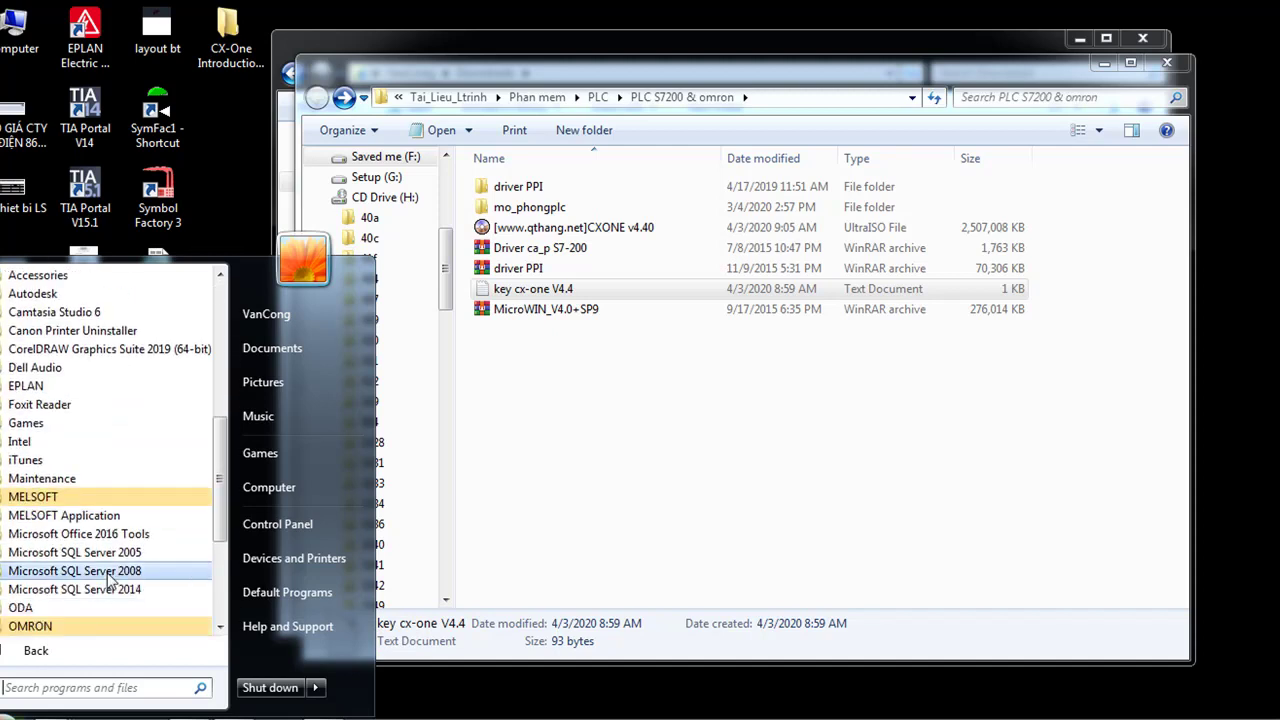
scroll(100, 565, "down", 2)
left_click(70, 515)
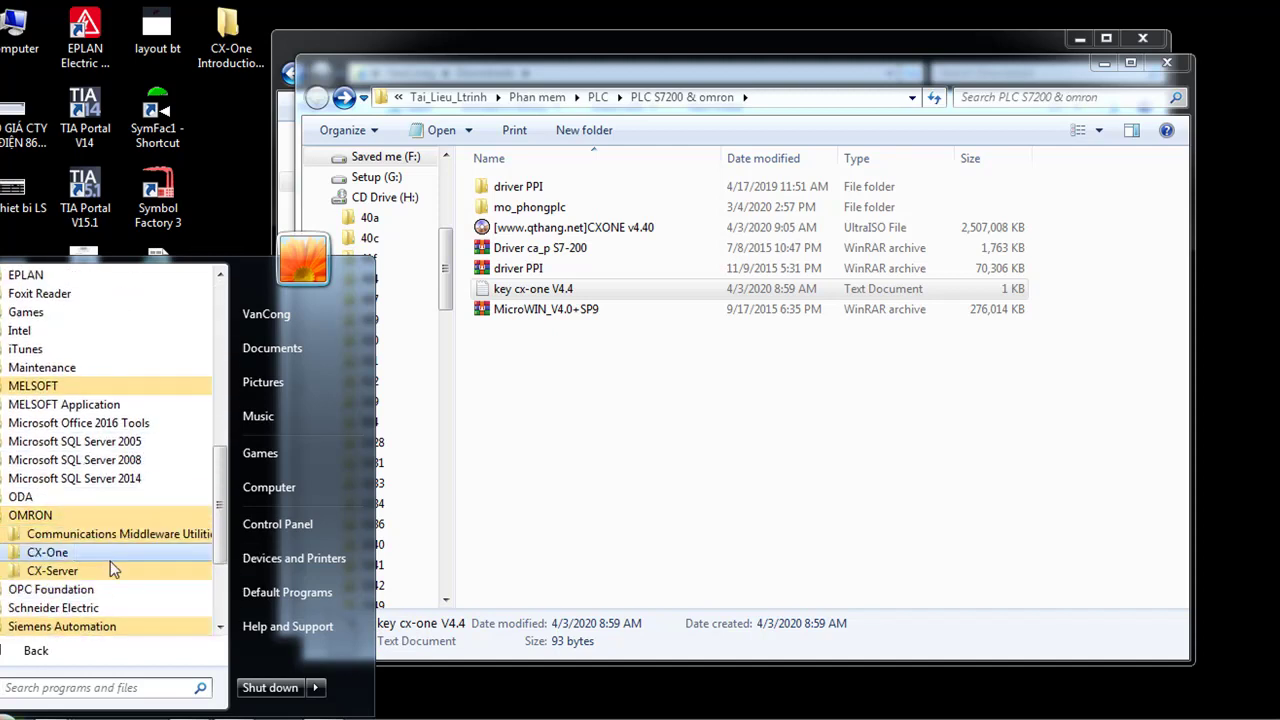
left_click(73, 554)
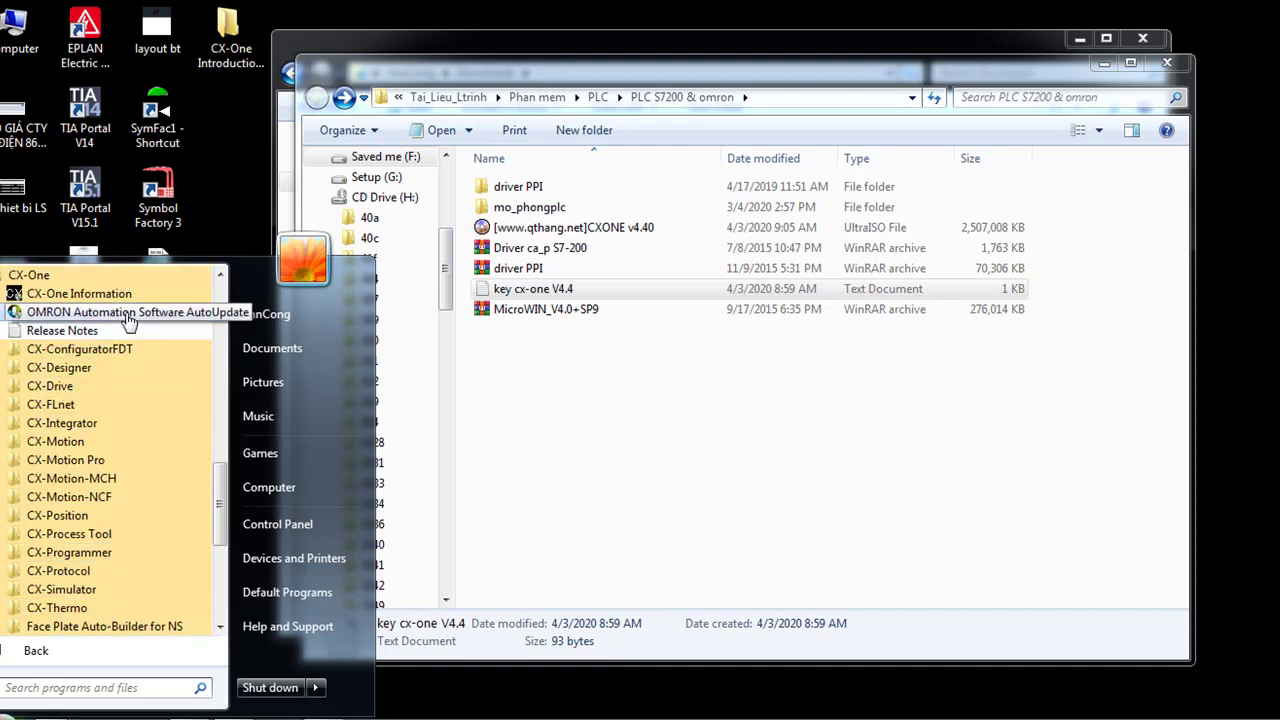
scroll(100, 400, "down", 2)
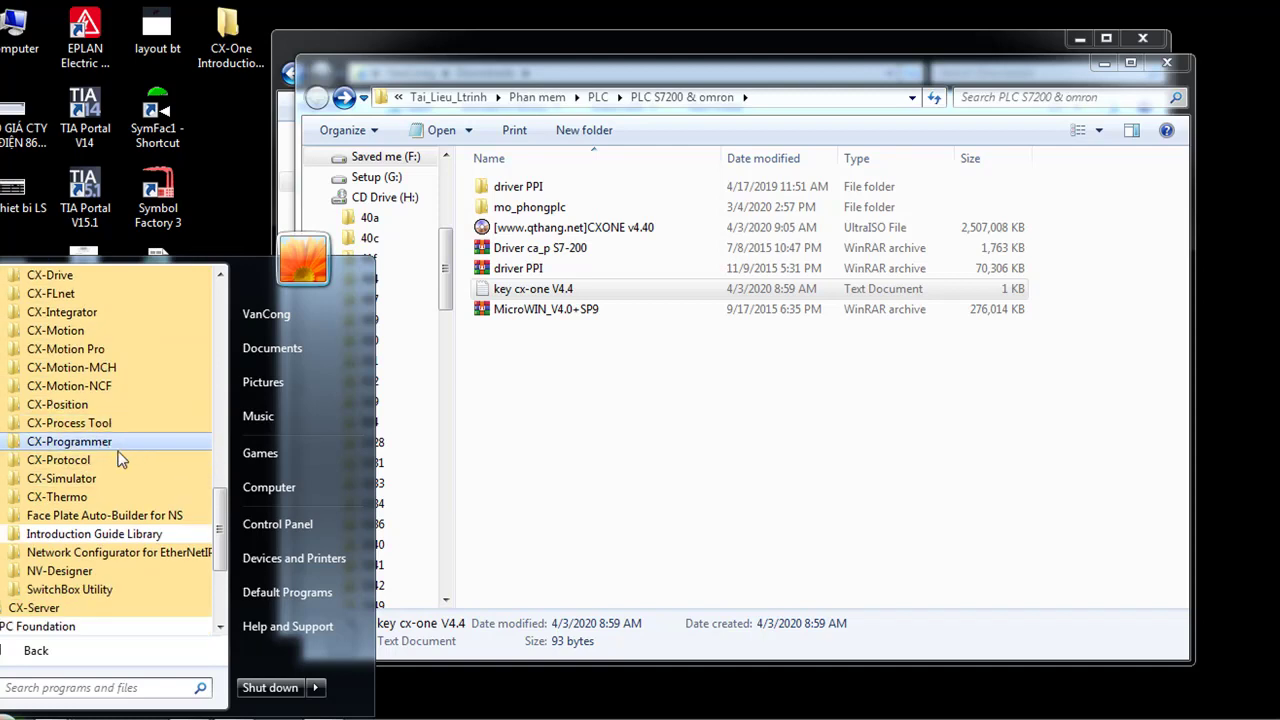
scroll(122, 470, "down", 1)
left_click(52, 552)
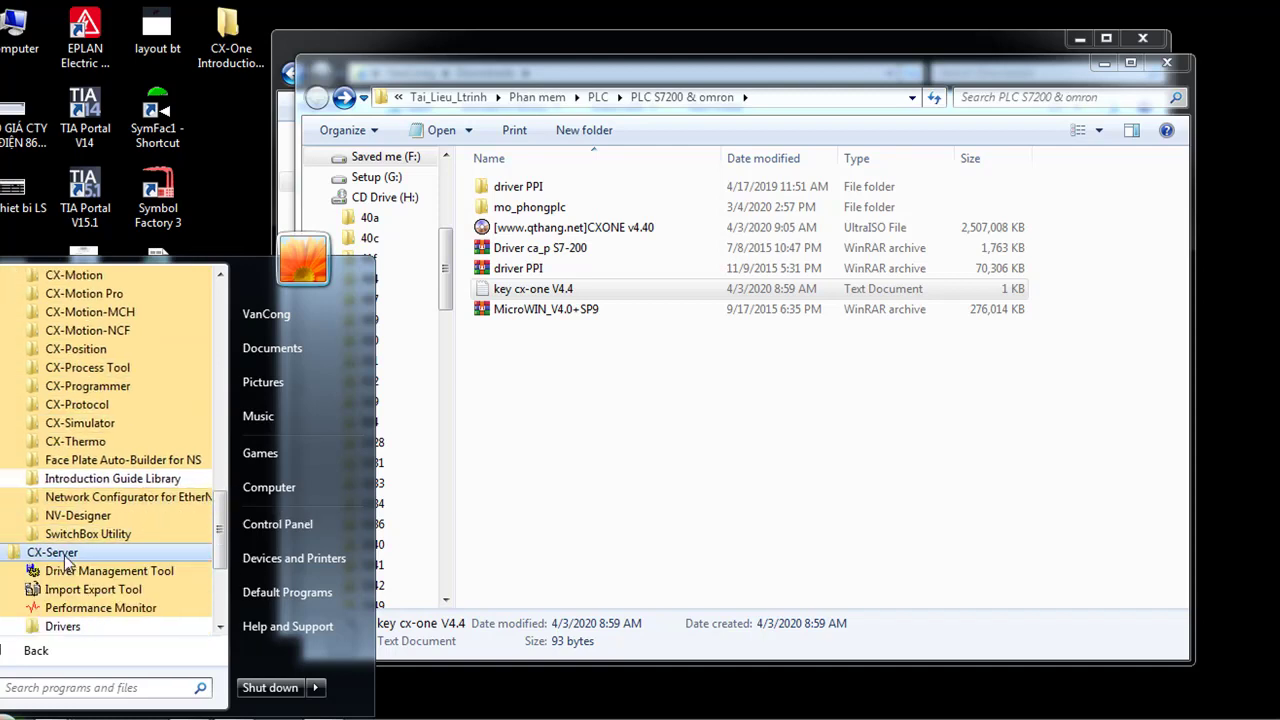
- Expand the CX-Designer, CX-Motion, CX-Motion Pro and CX-Process Tool groups
scroll(125, 560, "up", 3)
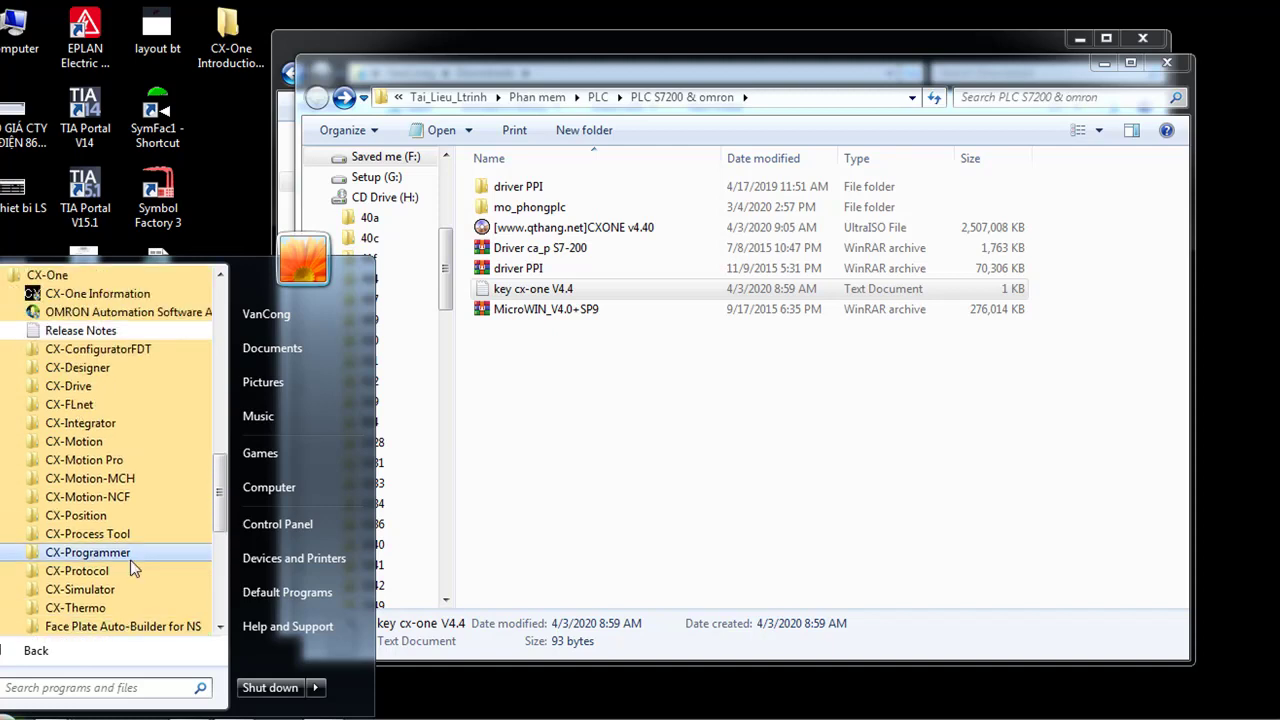
scroll(130, 560, "up", 1)
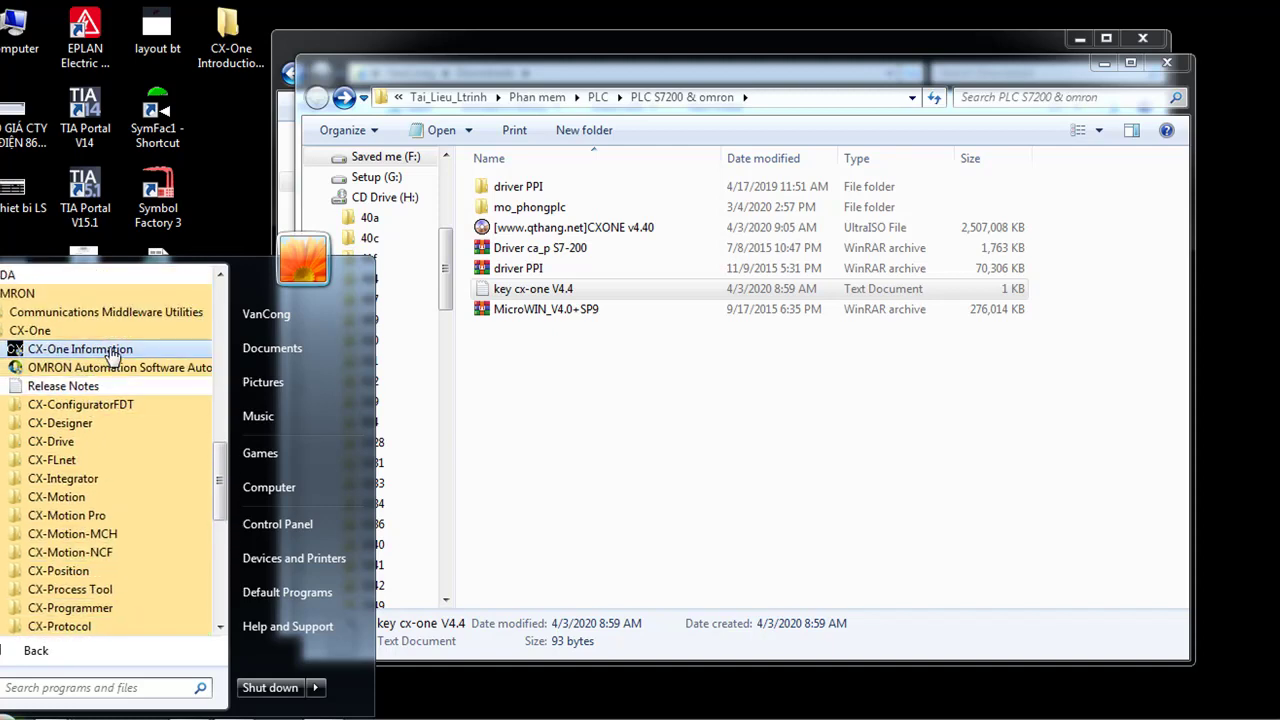
scroll(110, 380, "up", 2)
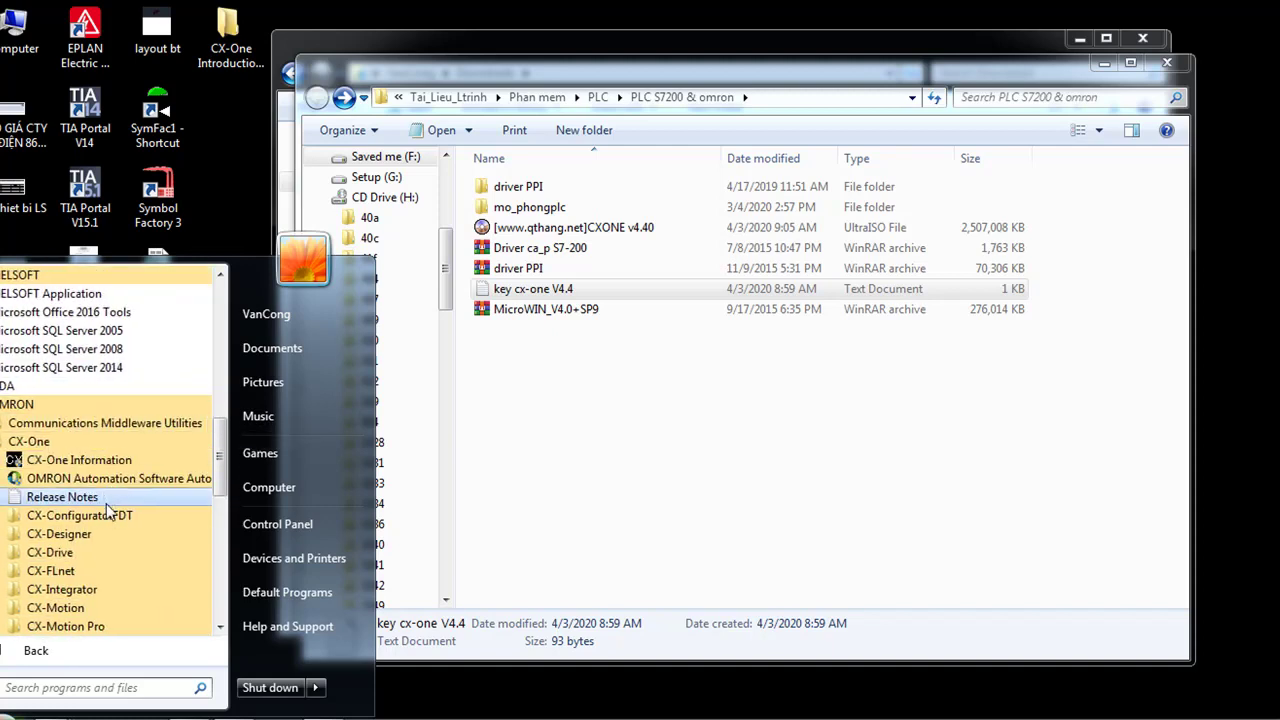
left_click(93, 532)
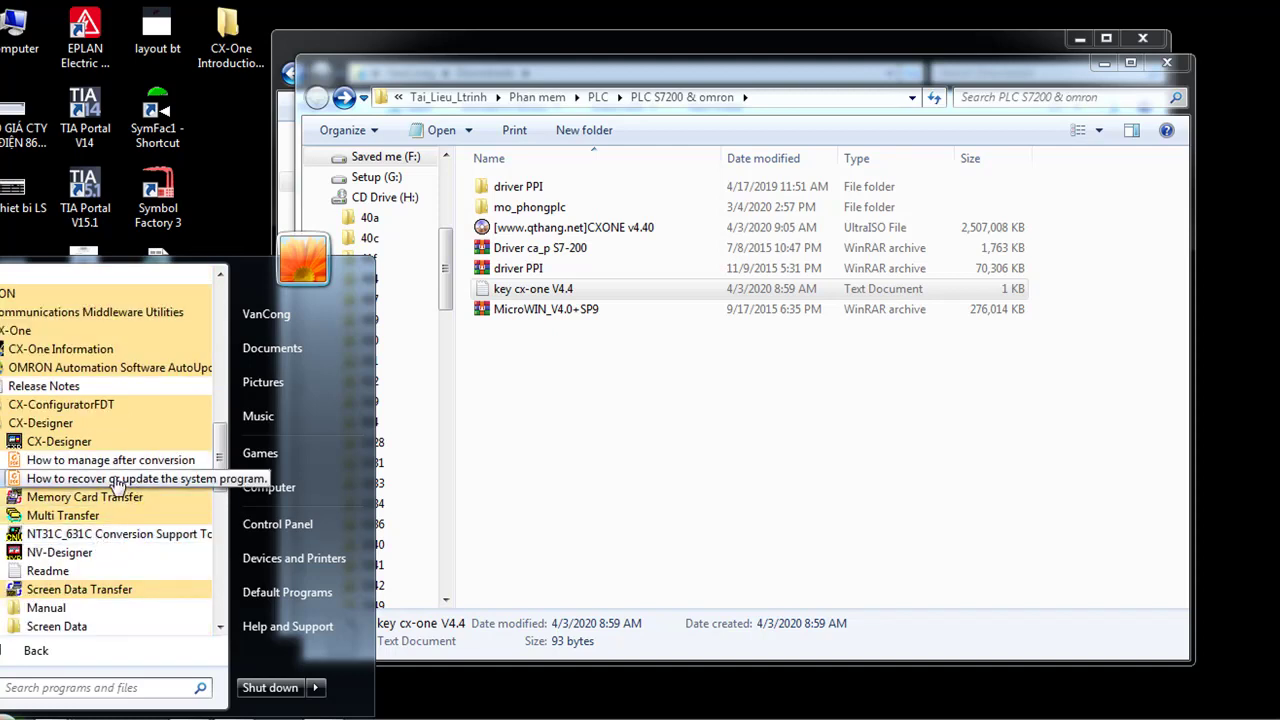
scroll(115, 483, "down", 3)
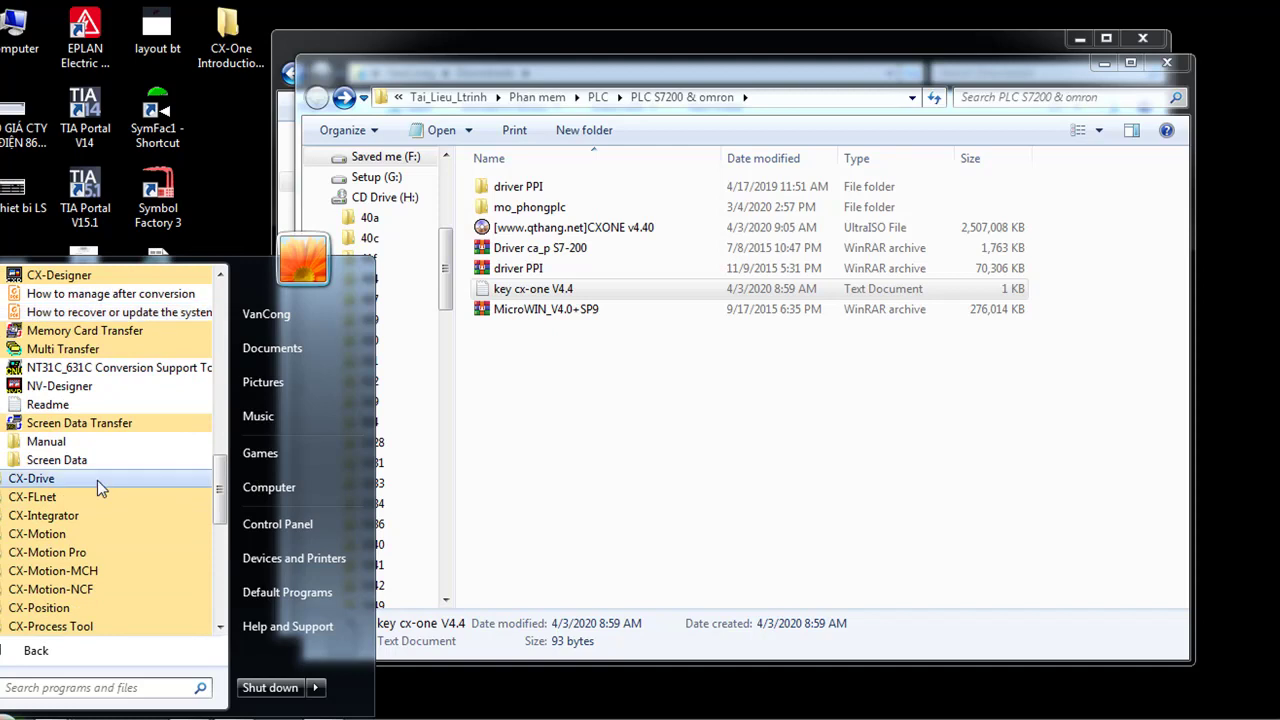
left_click(80, 535)
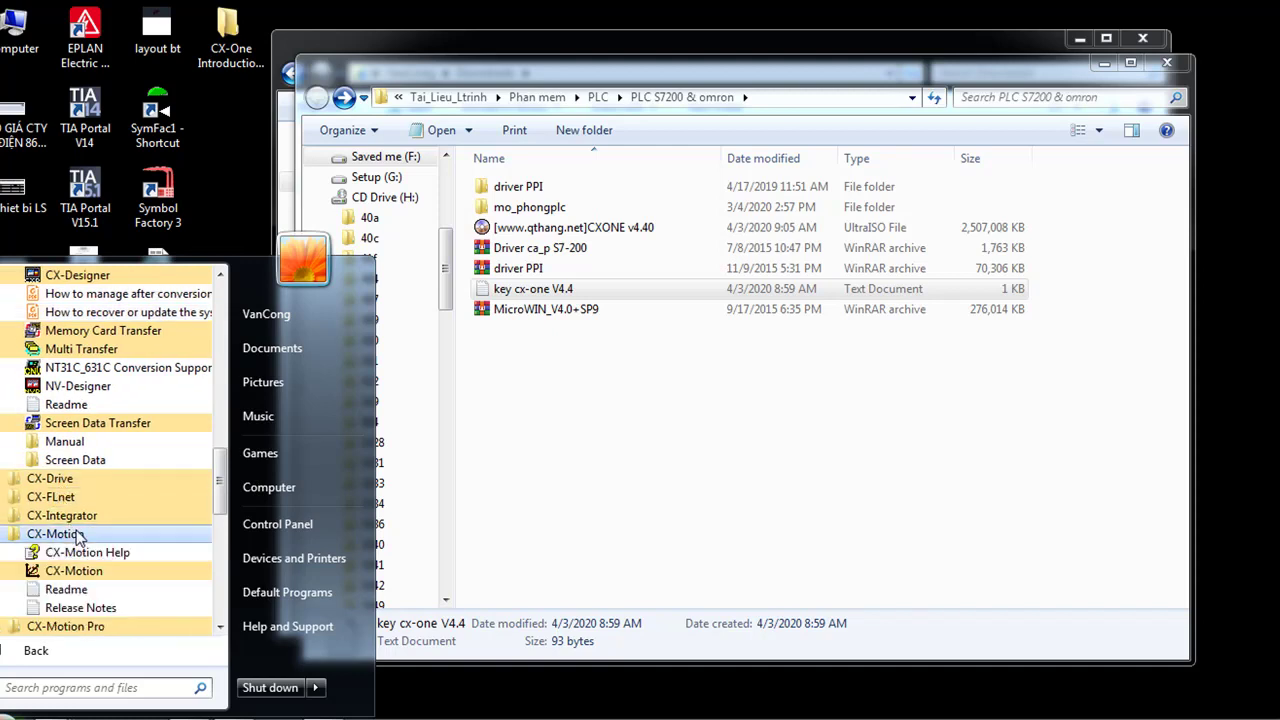
scroll(125, 535, "down", 2)
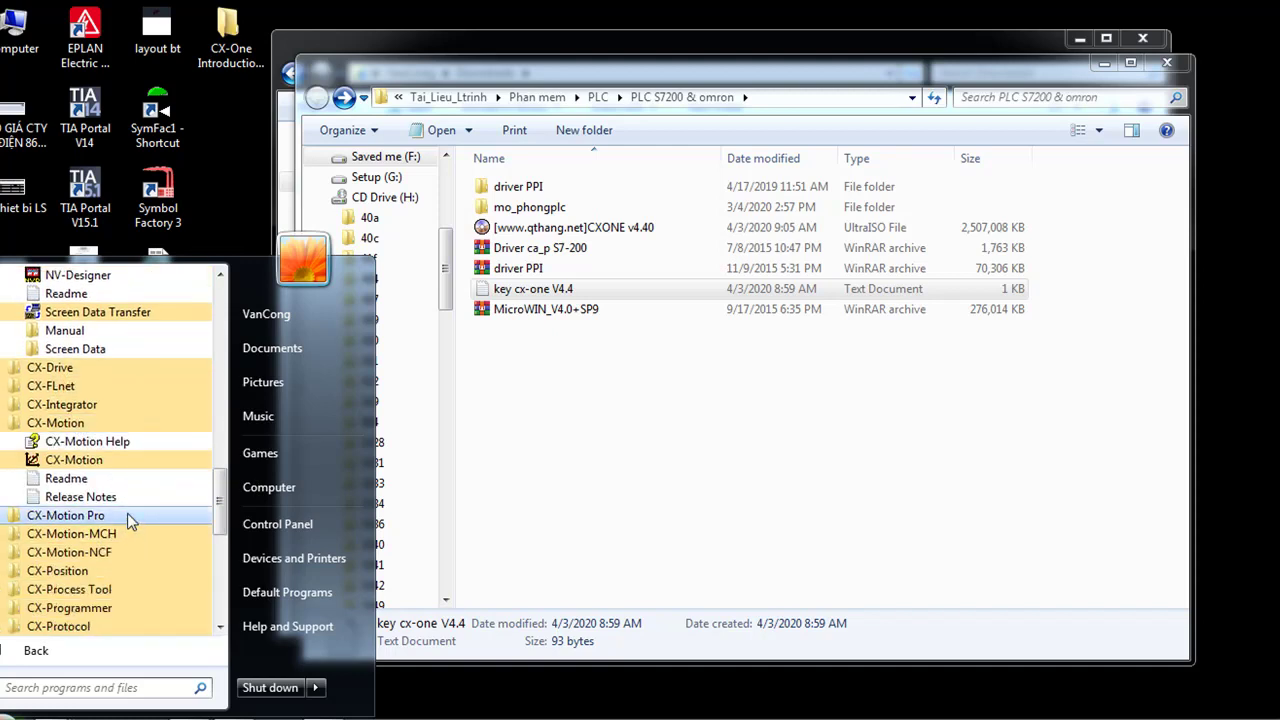
left_click(122, 517)
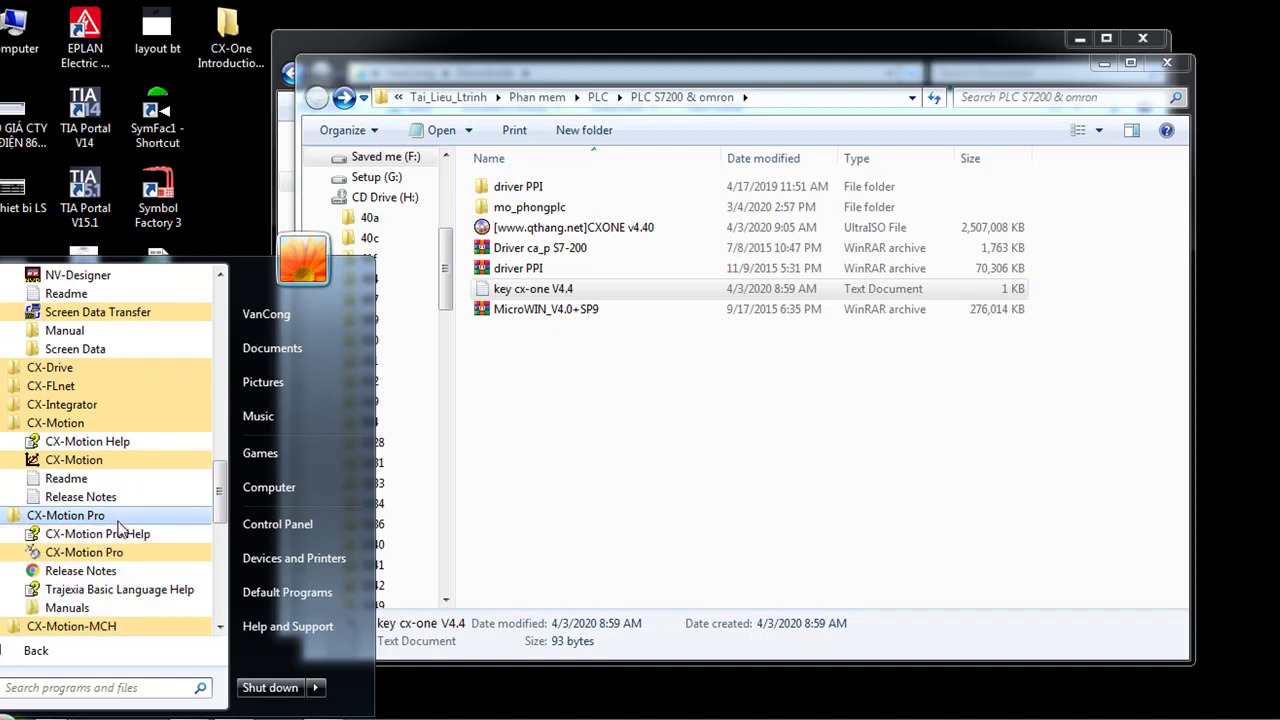
scroll(118, 527, "down", 1)
scroll(92, 570, "down", 1)
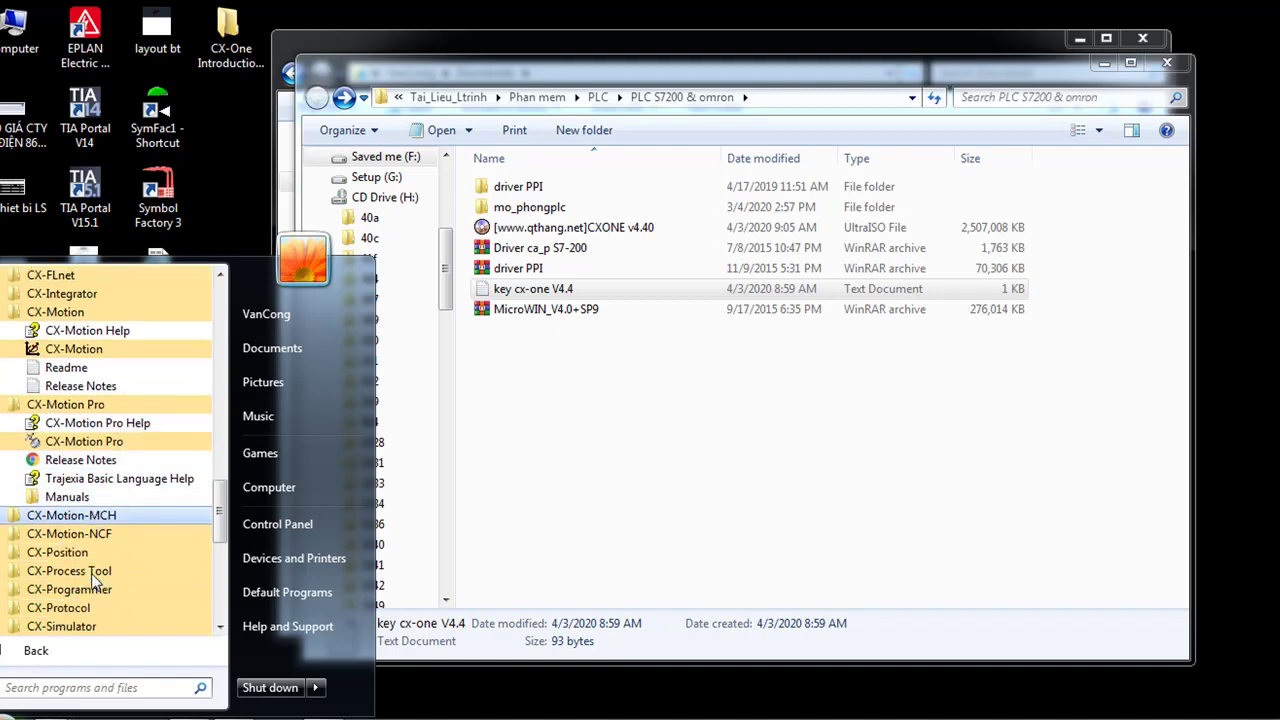
left_click(91, 570)
- Expand the CX-Programmer, CX-Protocol and CX-Simulator groups, then launch CX-Programmer
scroll(95, 568, "down", 1)
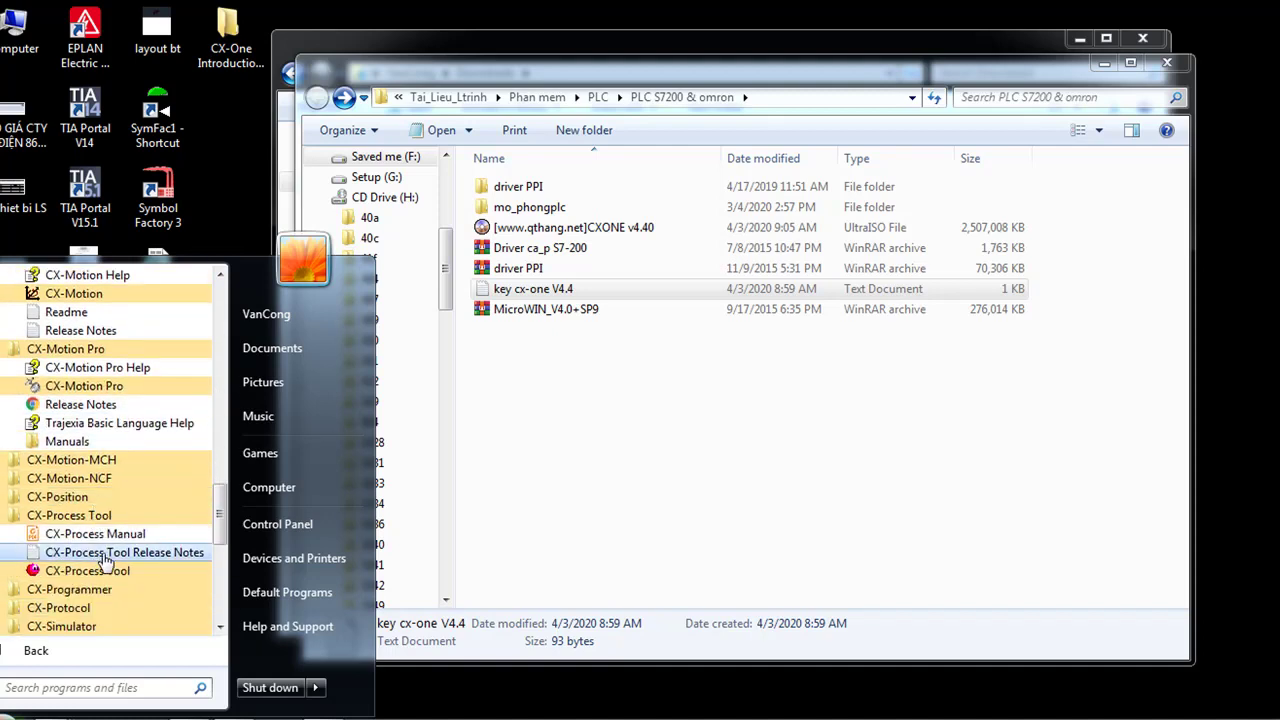
scroll(104, 560, "down", 1)
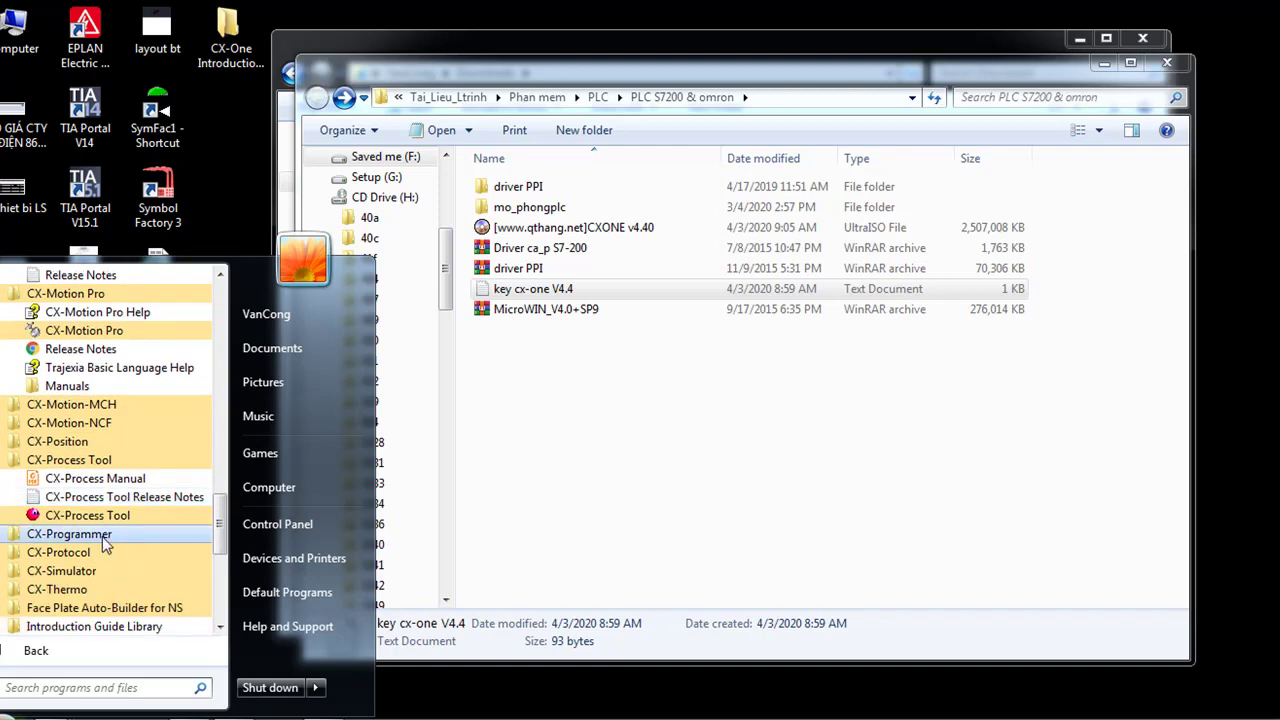
left_click(102, 536)
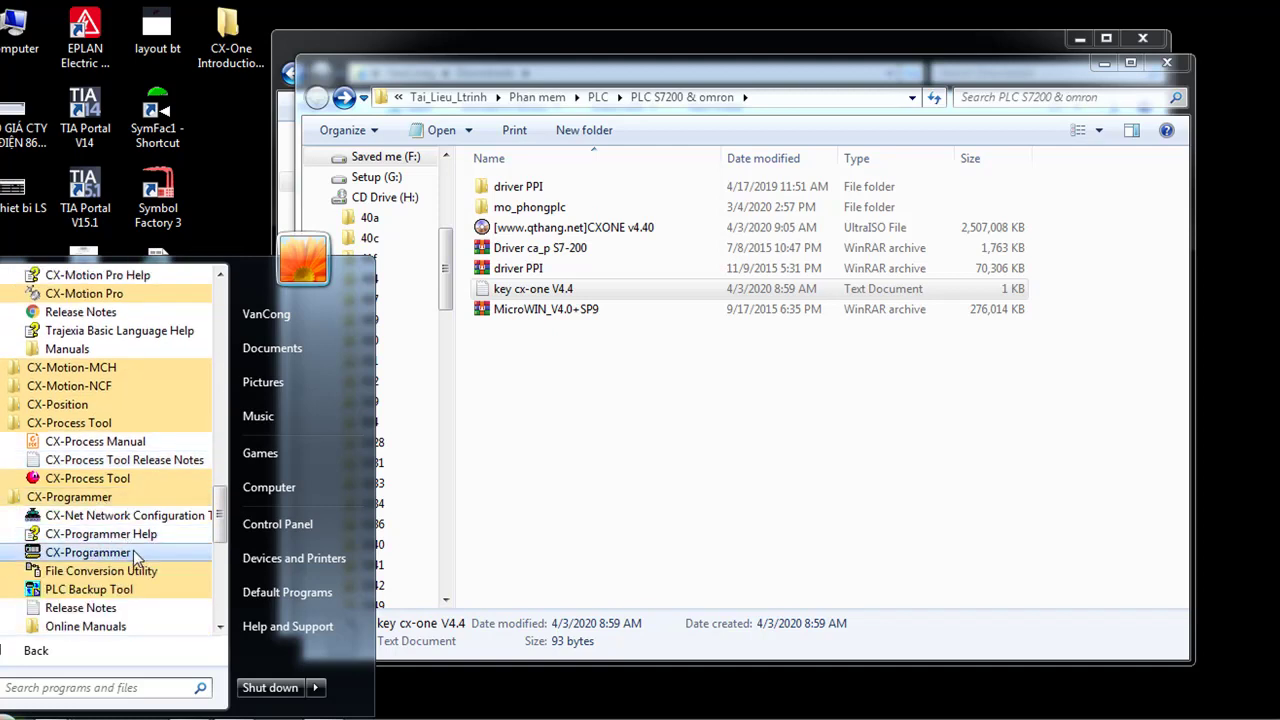
scroll(133, 550, "down", 1)
left_click(91, 587)
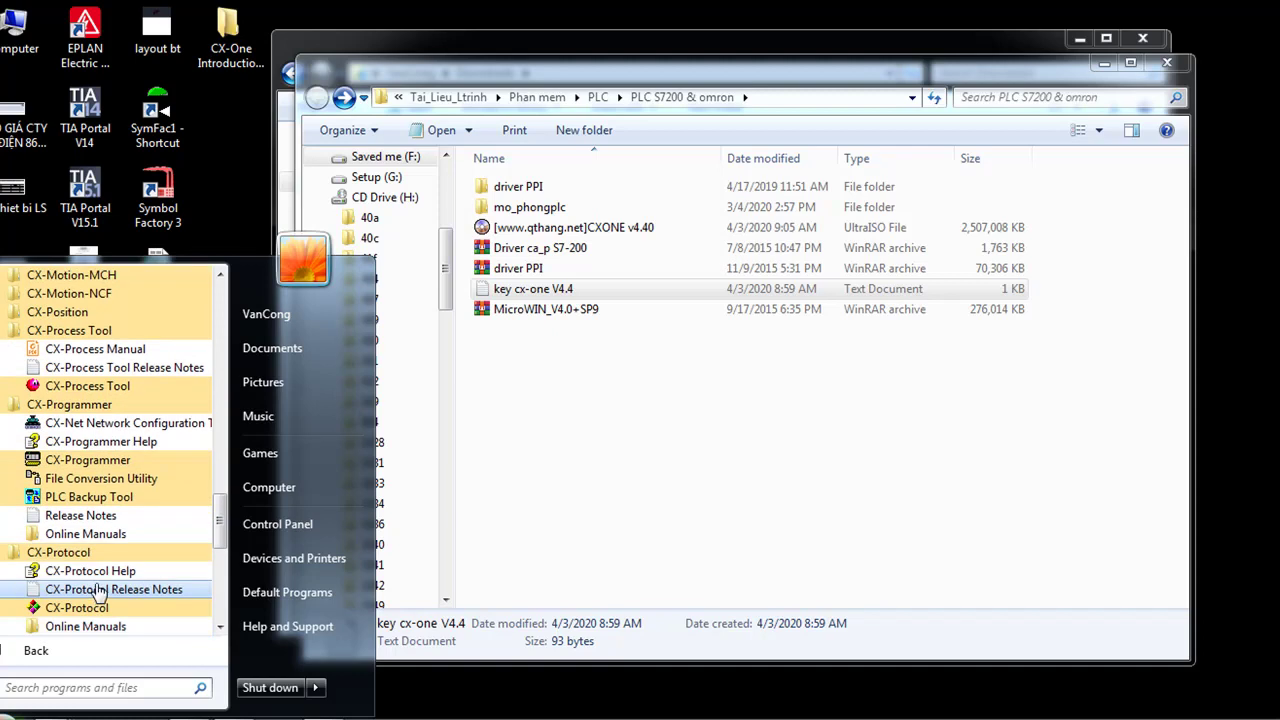
scroll(98, 590, "down", 1)
left_click(96, 583)
scroll(118, 549, "down", 1)
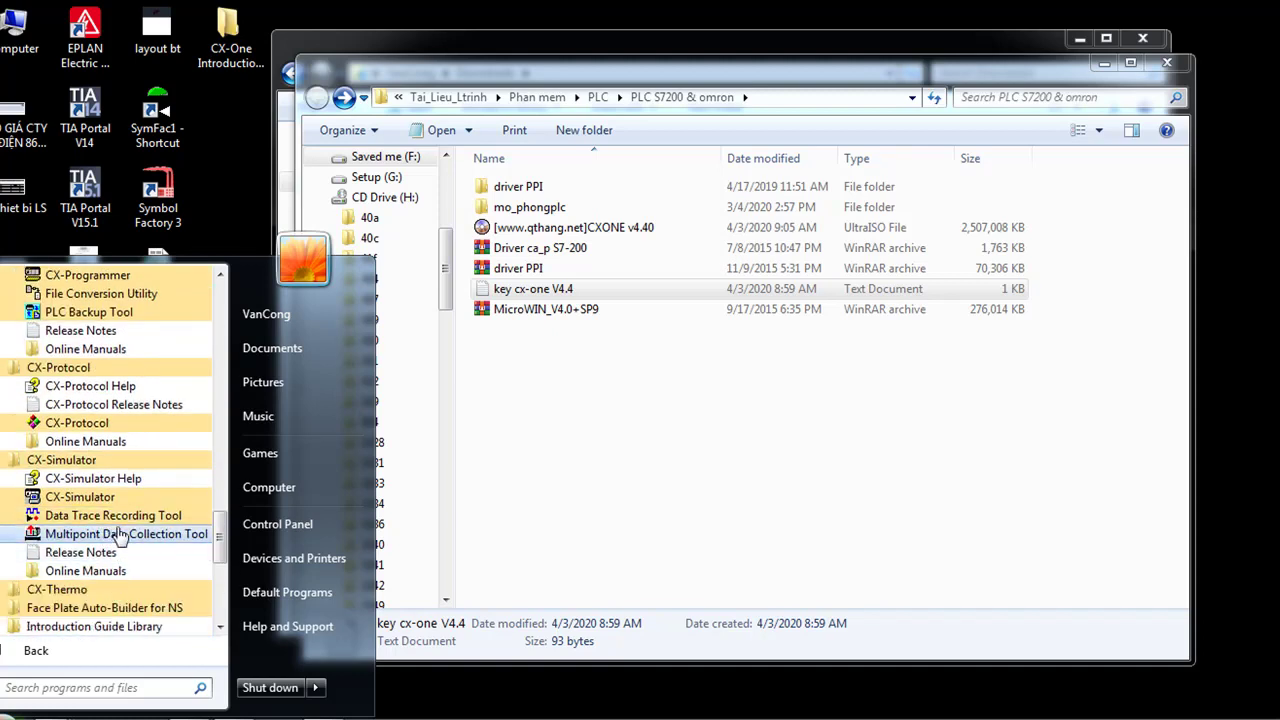
scroll(105, 589, "up", 3)
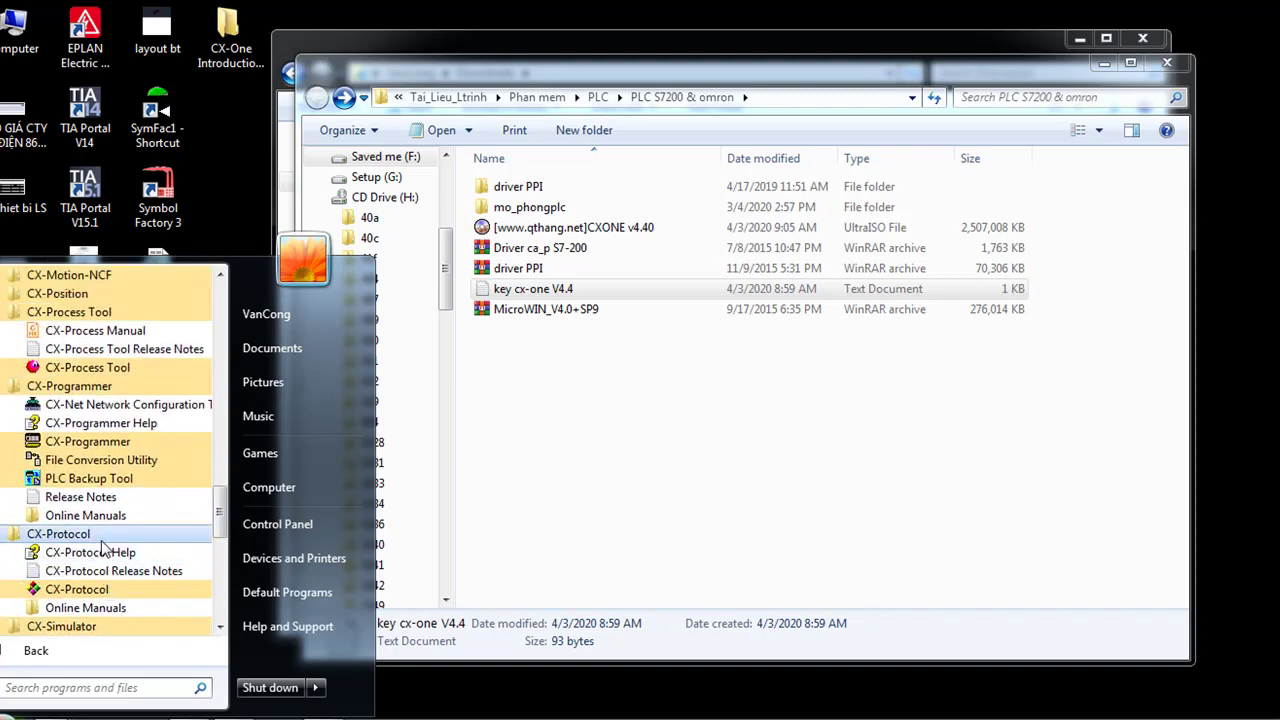
left_click(105, 441)
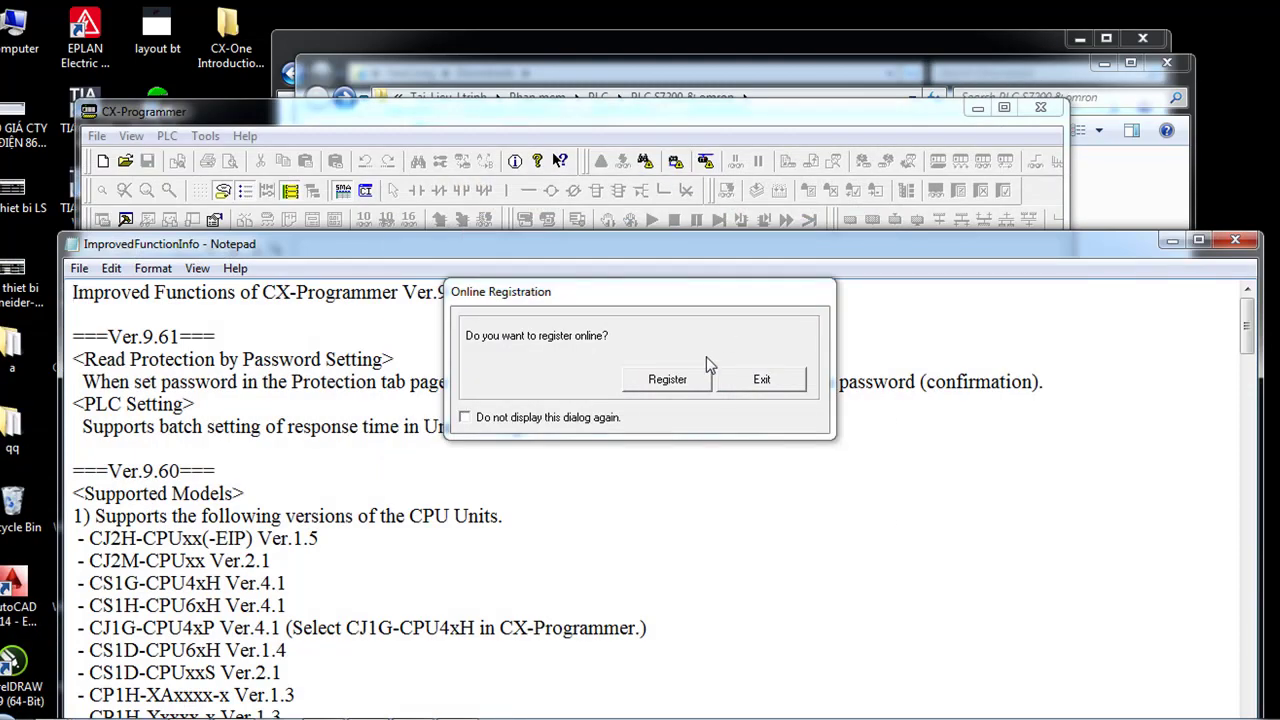
- Register online, close the registration page and hide Chrome, then maximize CX-Programmer
left_click(687, 388)
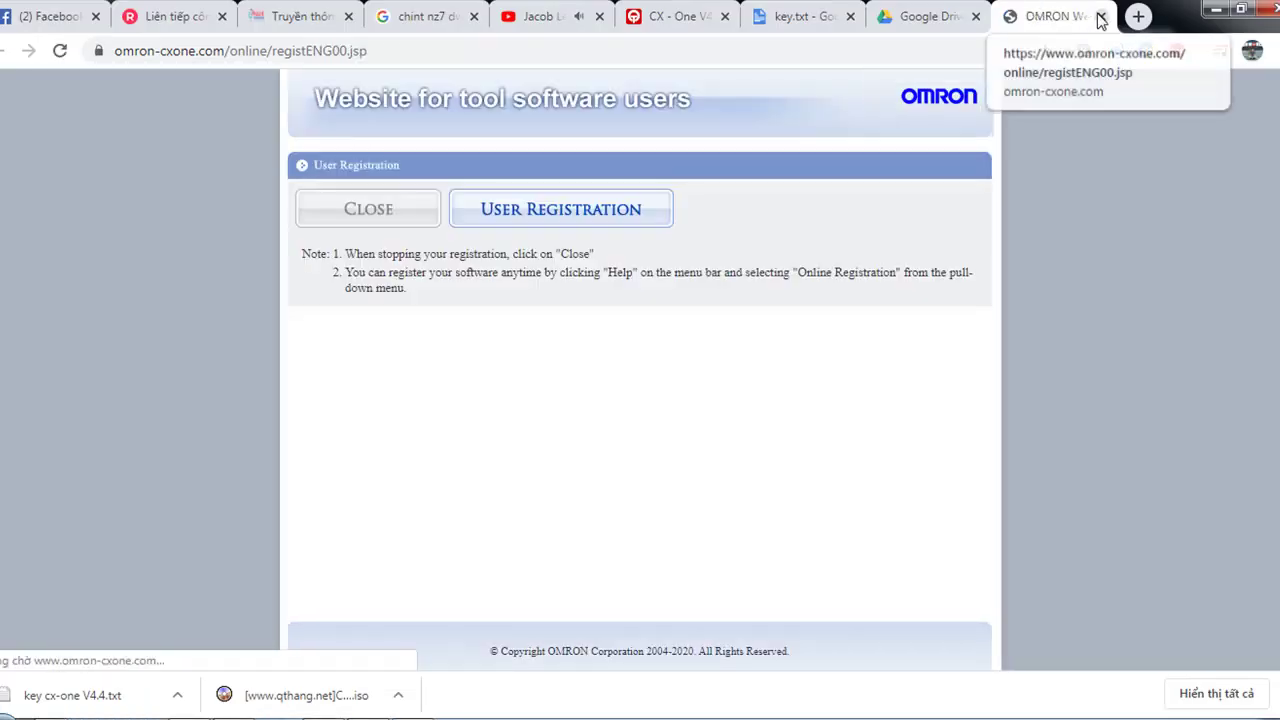
left_click(1101, 16)
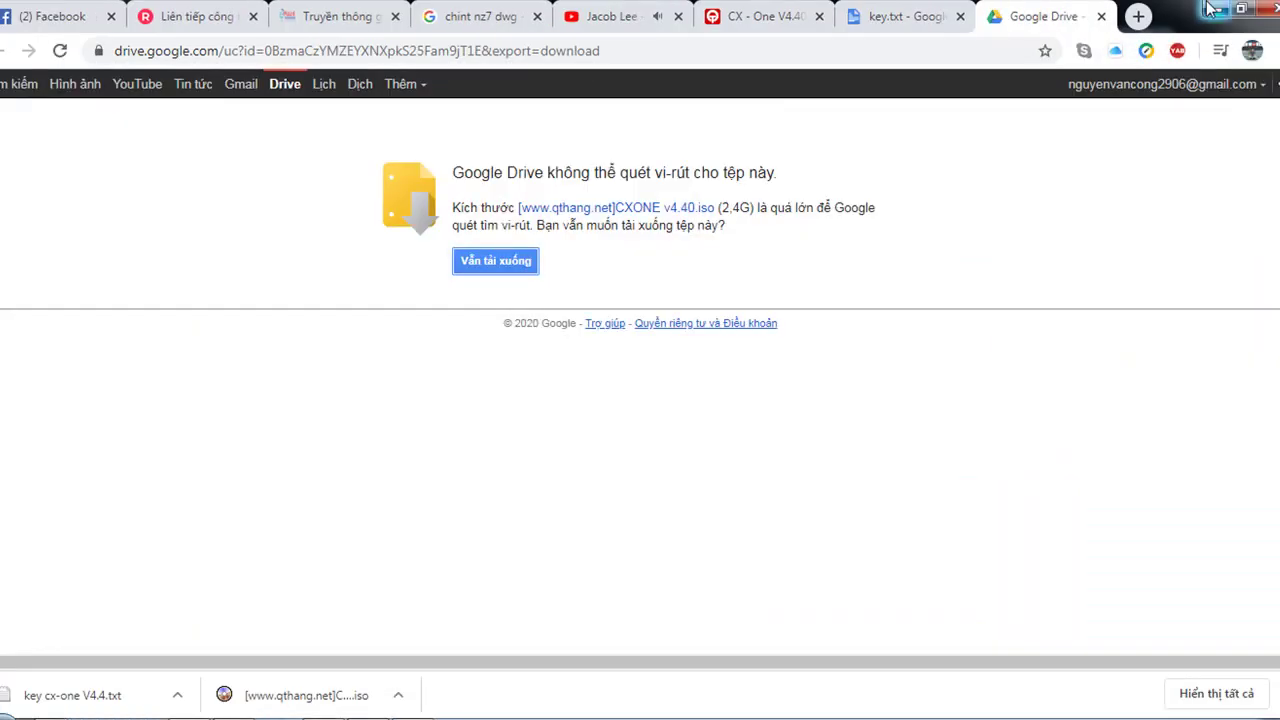
left_click(1209, 9)
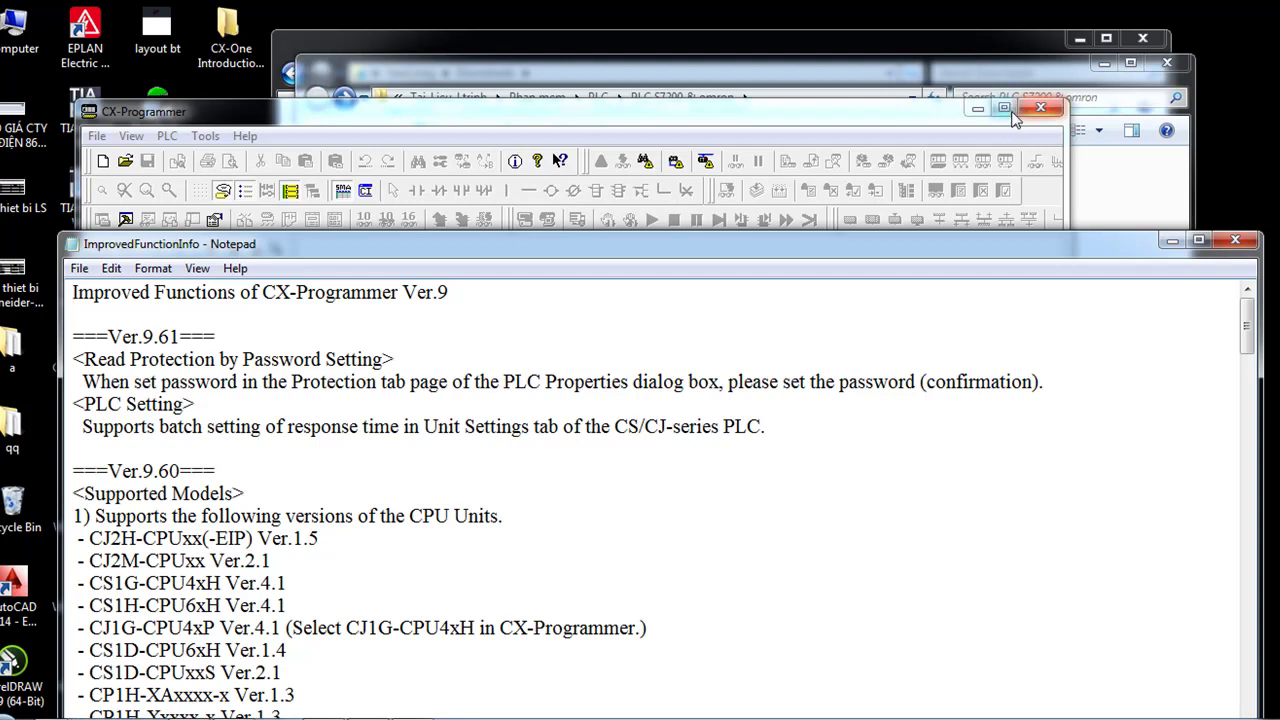
left_click(1006, 108)
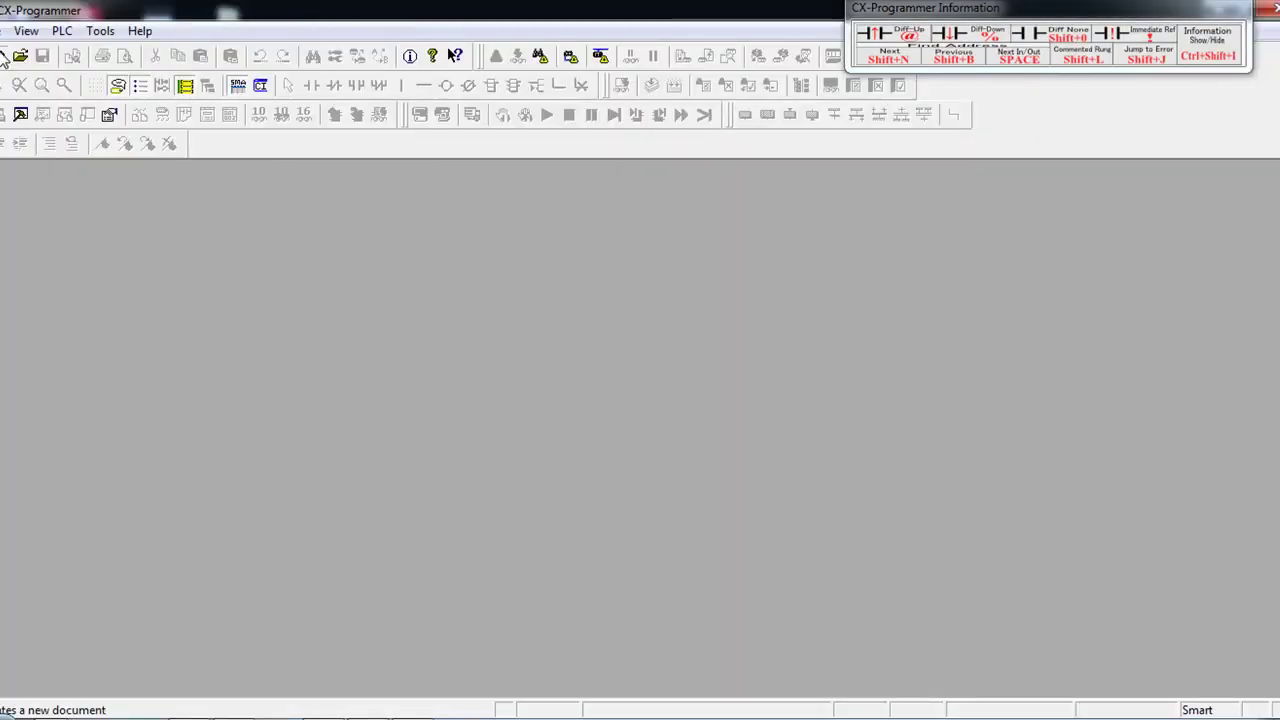
- Start a new project, keep CJ1M as the device type and review its device settings
left_click(4, 57)
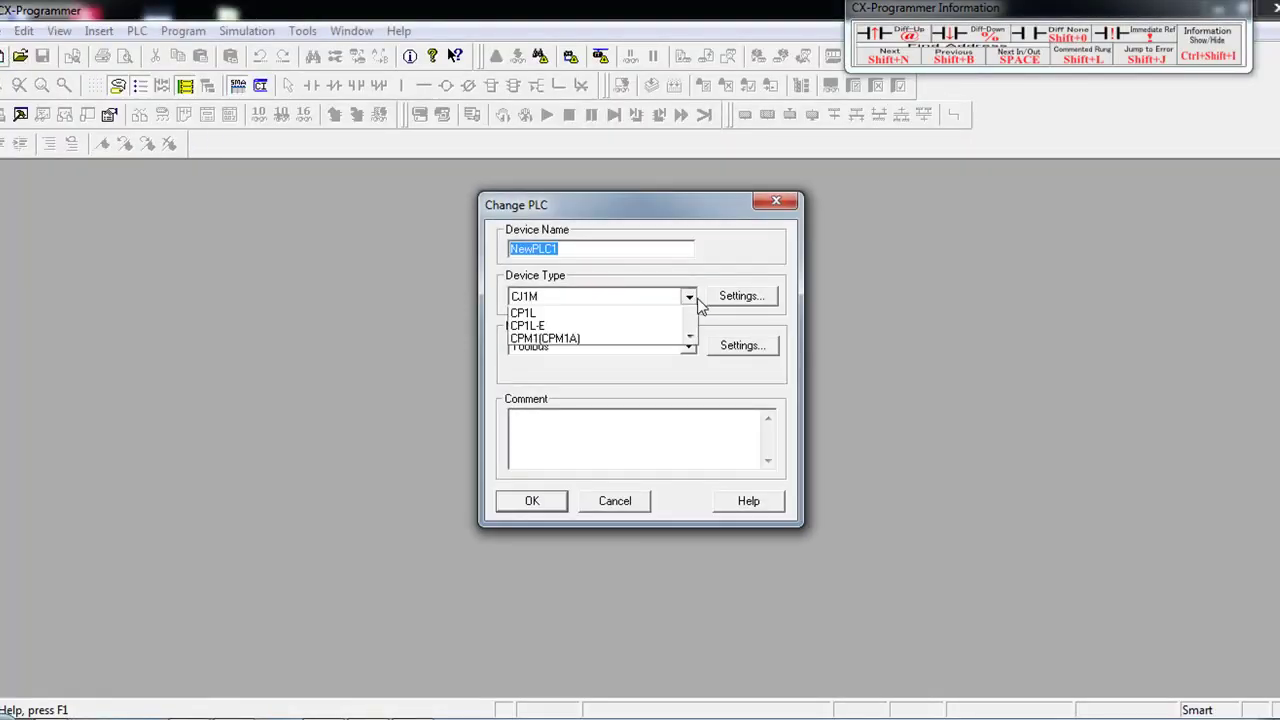
left_click(690, 297)
scroll(657, 363, "down", 5)
scroll(657, 363, "down", 2)
scroll(640, 355, "up", 7)
scroll(636, 349, "up", 6)
scroll(603, 323, "down", 1)
left_click(781, 277)
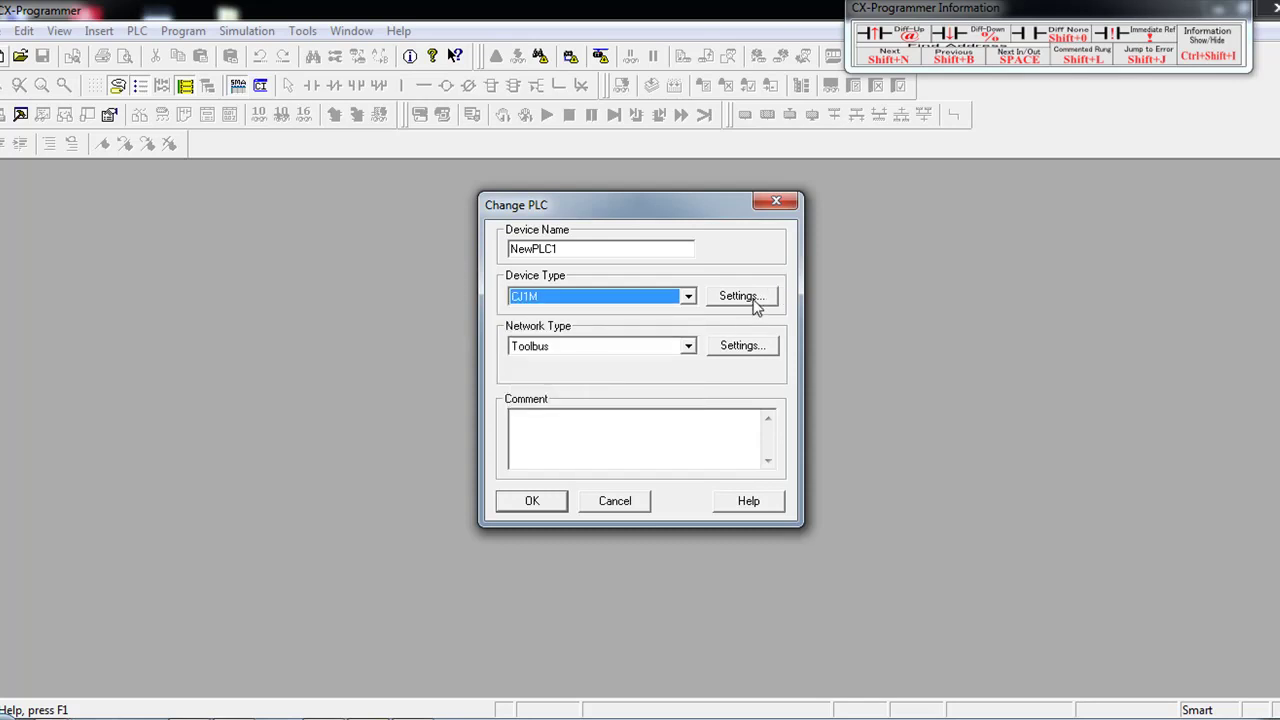
left_click(755, 305)
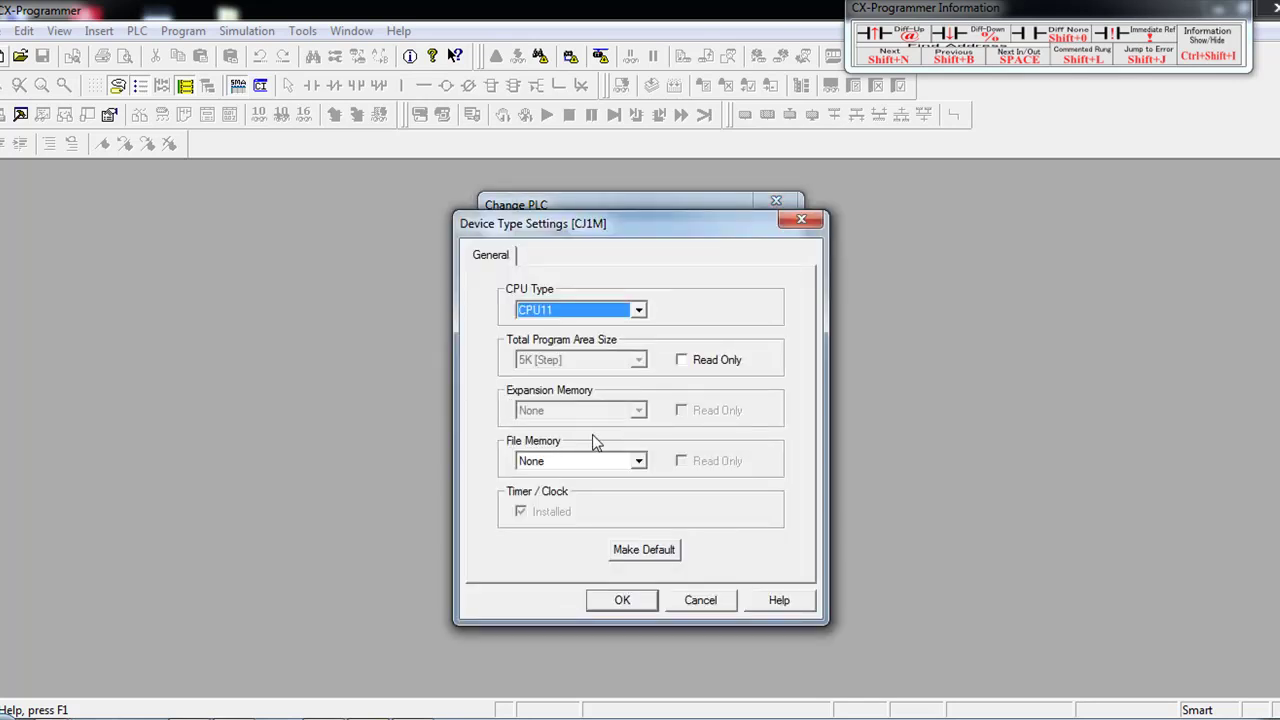
left_click(801, 219)
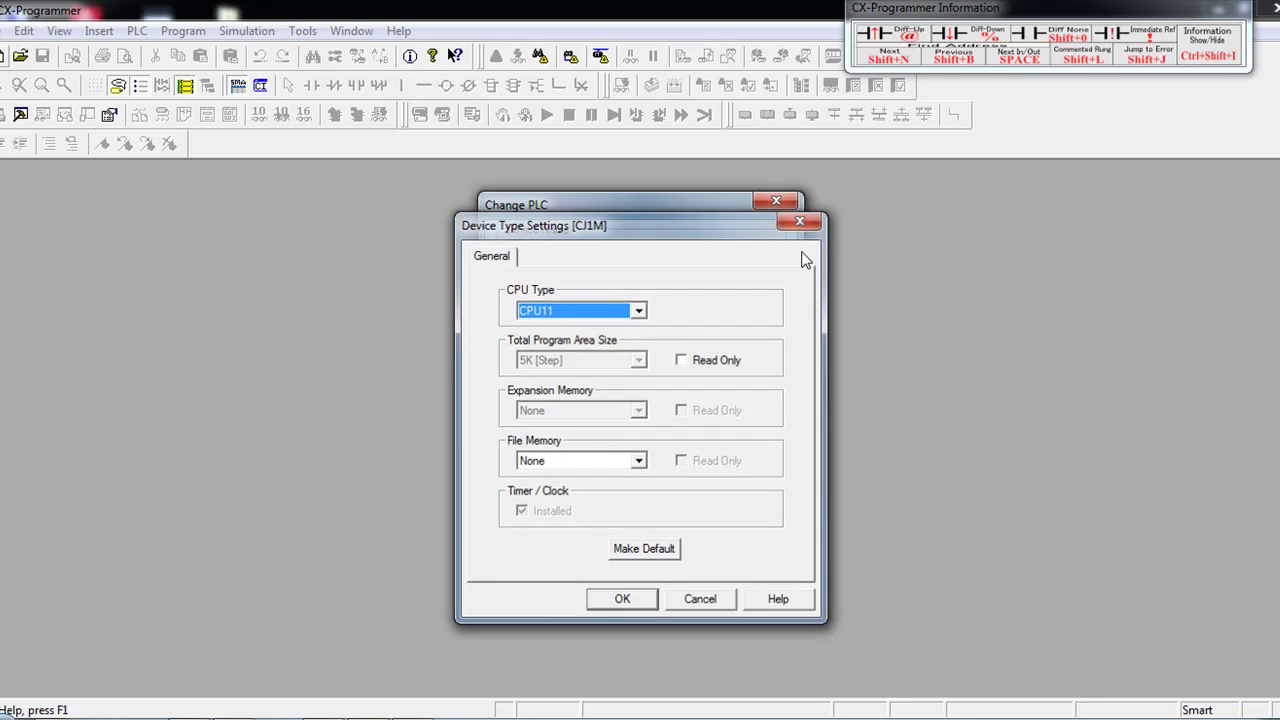
- Review the Toolbus network driver and port settings, leaving them unchanged
left_click(716, 348)
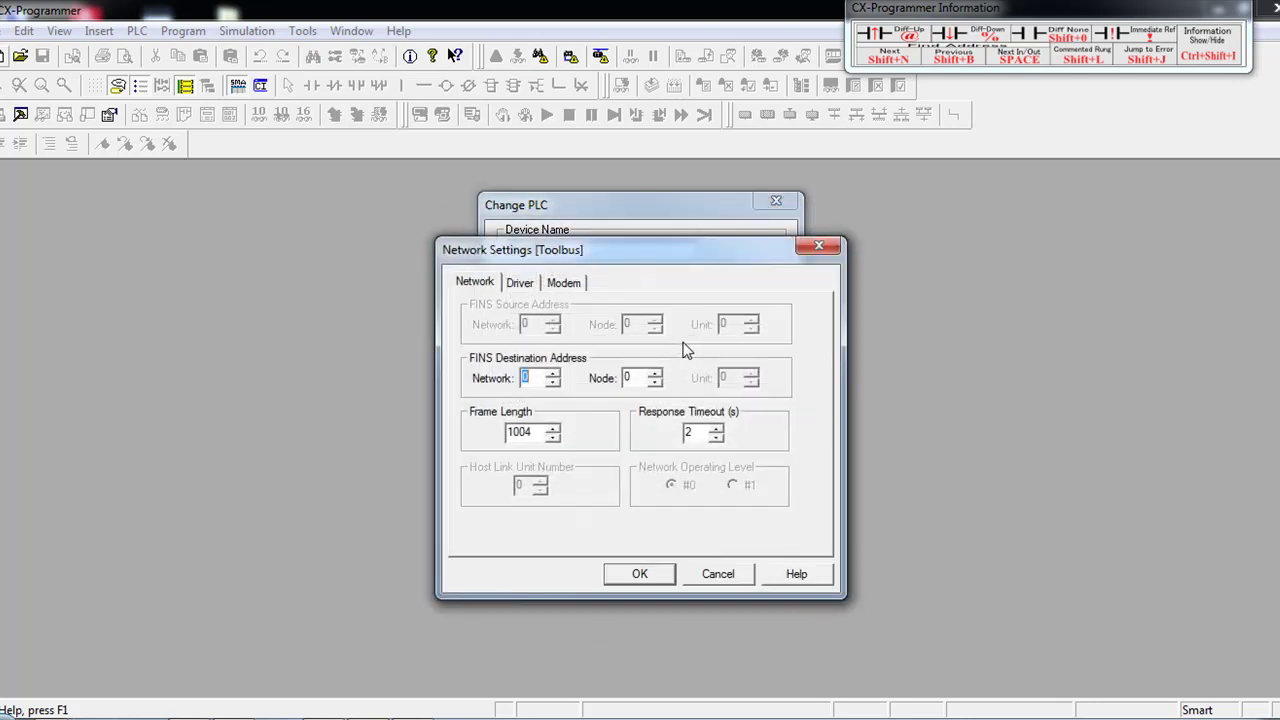
left_click(518, 285)
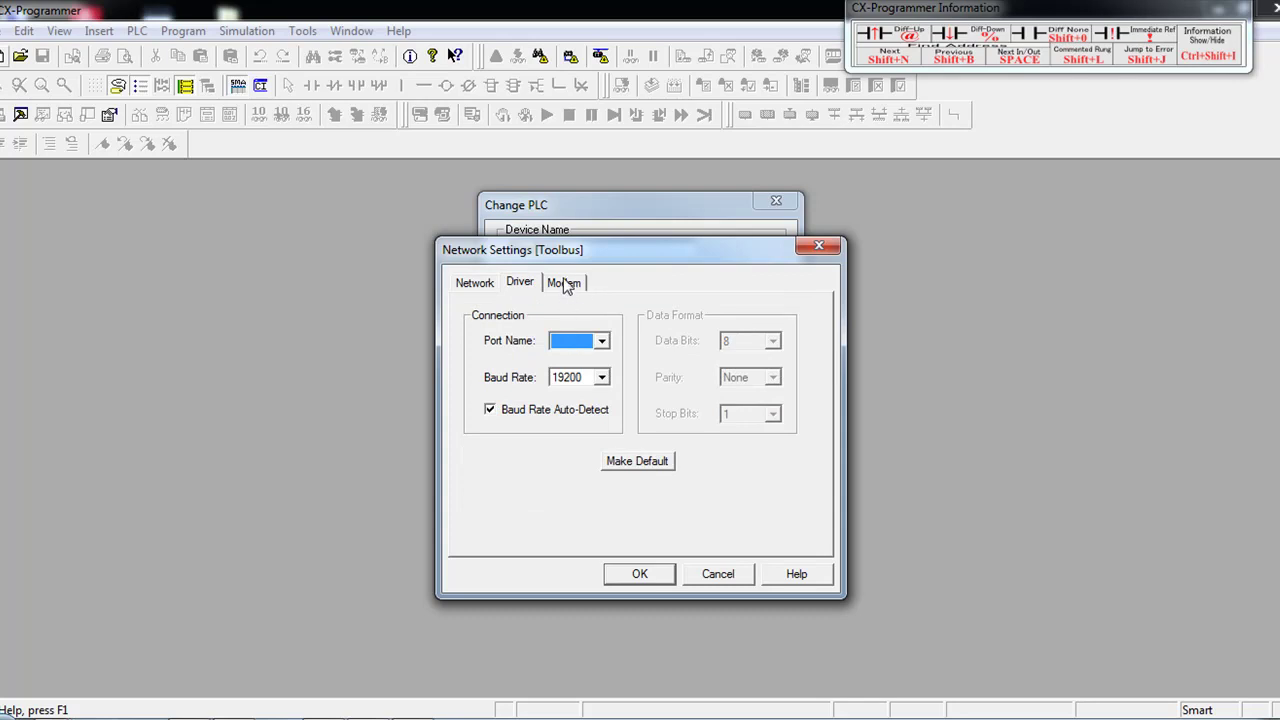
left_click(592, 341)
left_click(602, 344)
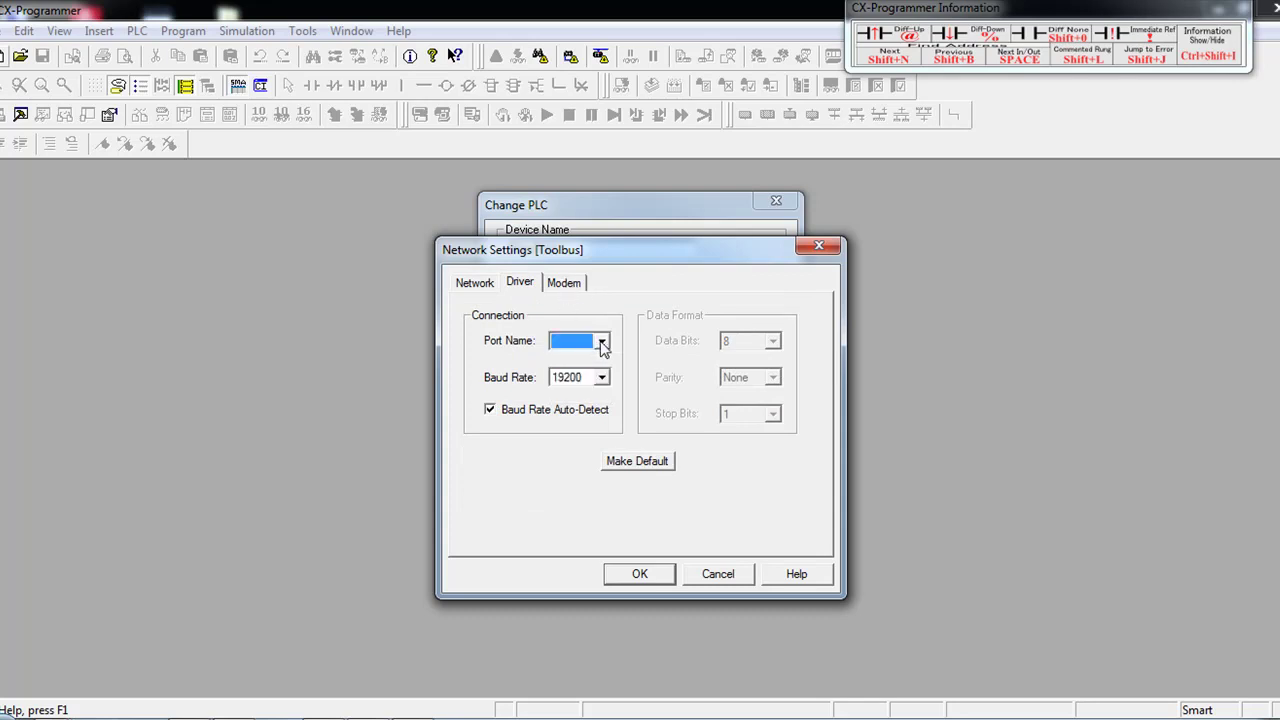
left_click(469, 288)
left_click(818, 245)
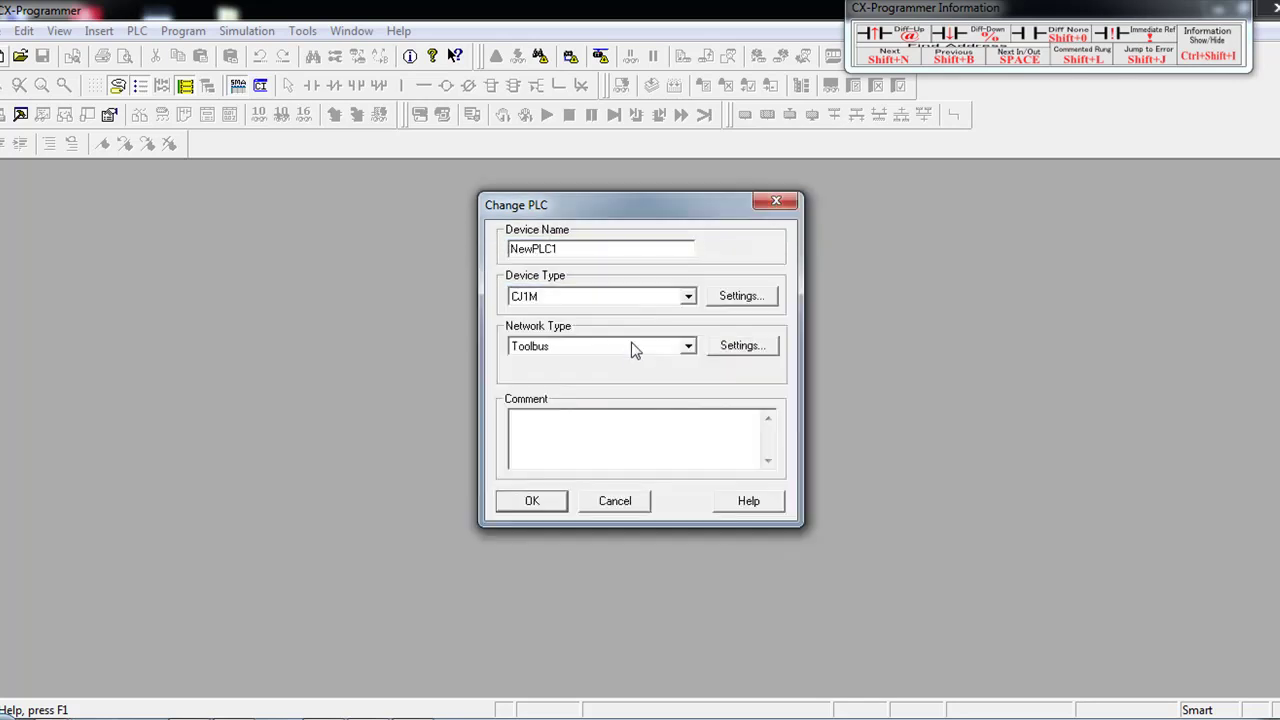
- Set NewPLC1's network type to Ethernet and confirm to create the project
left_click(688, 348)
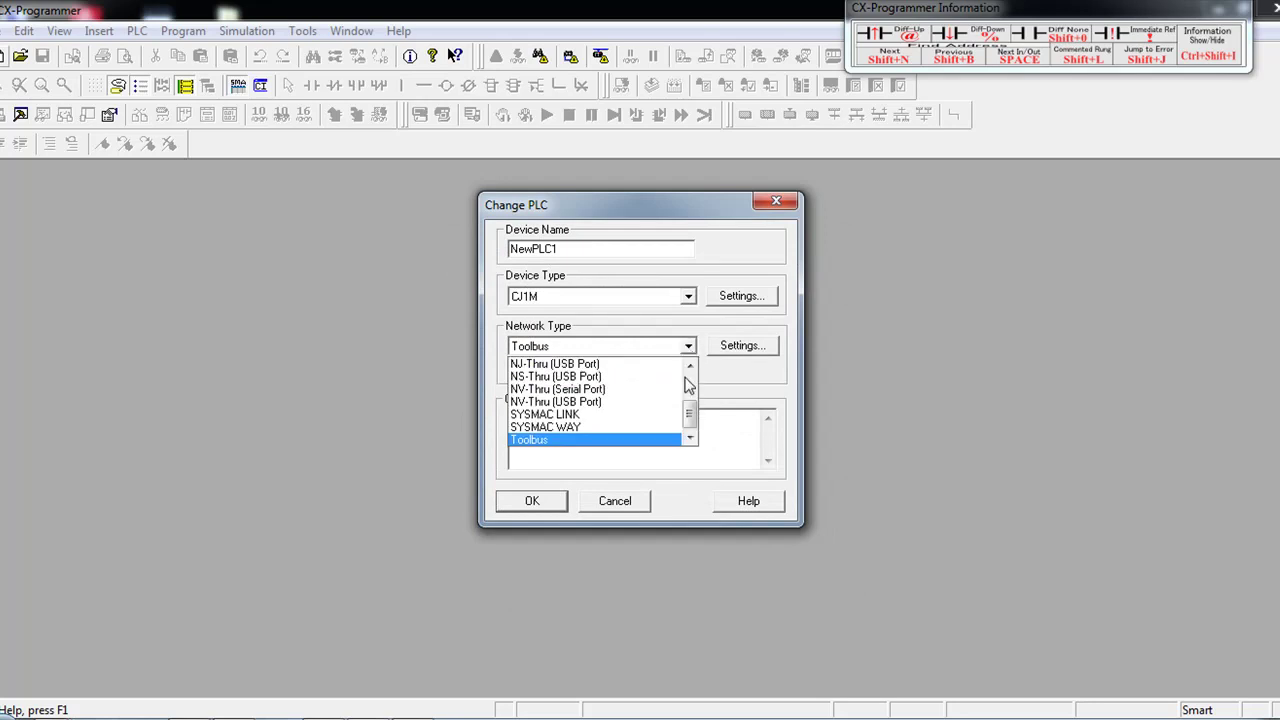
scroll(633, 413, "up", 2)
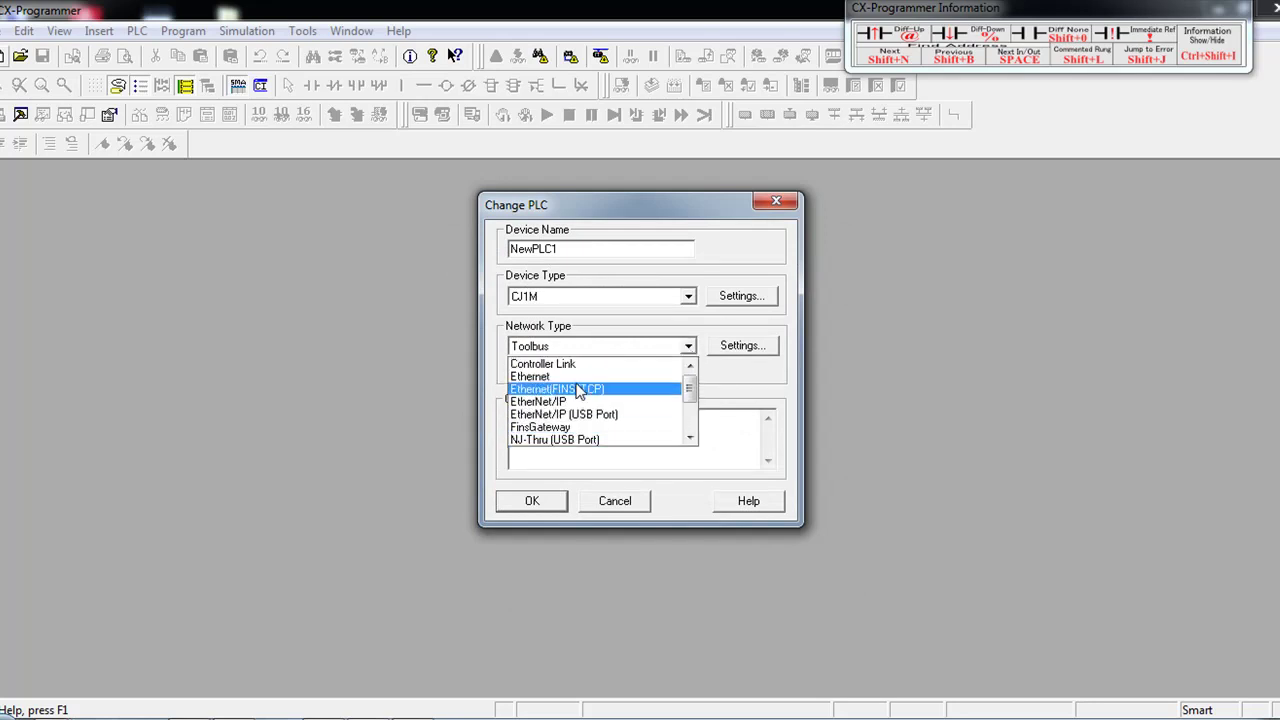
left_click(581, 376)
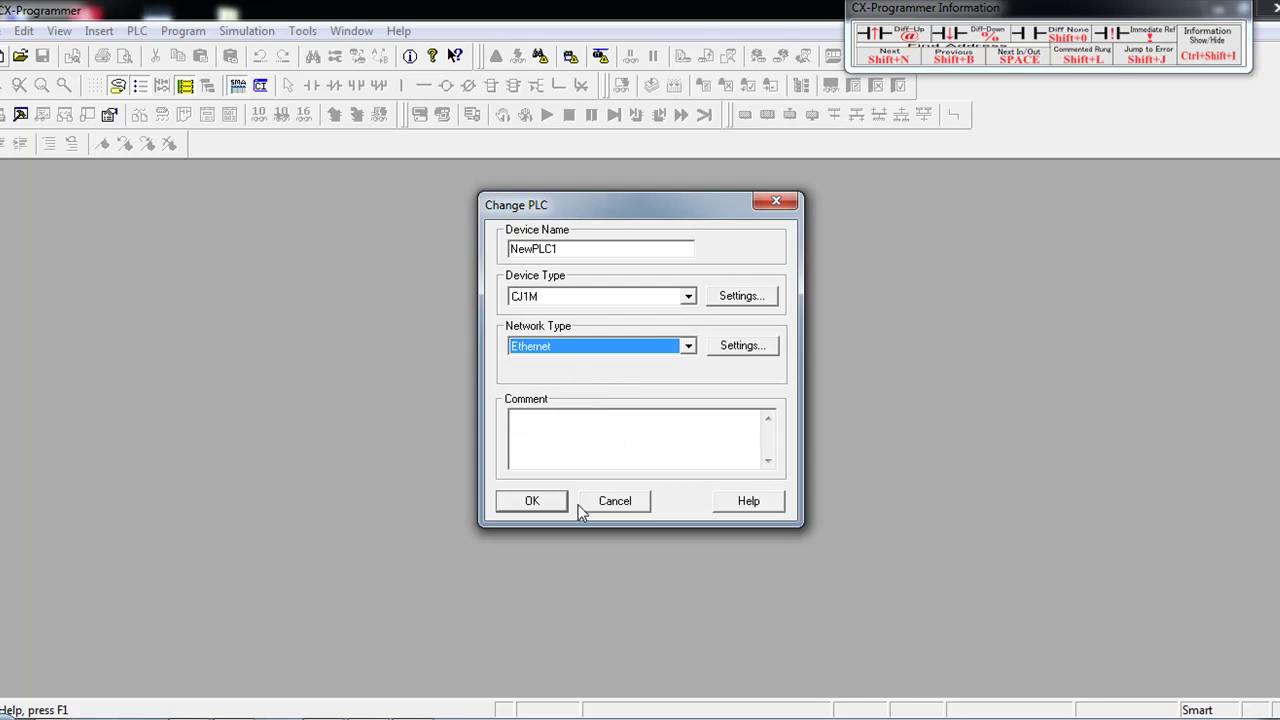
left_click(532, 501)
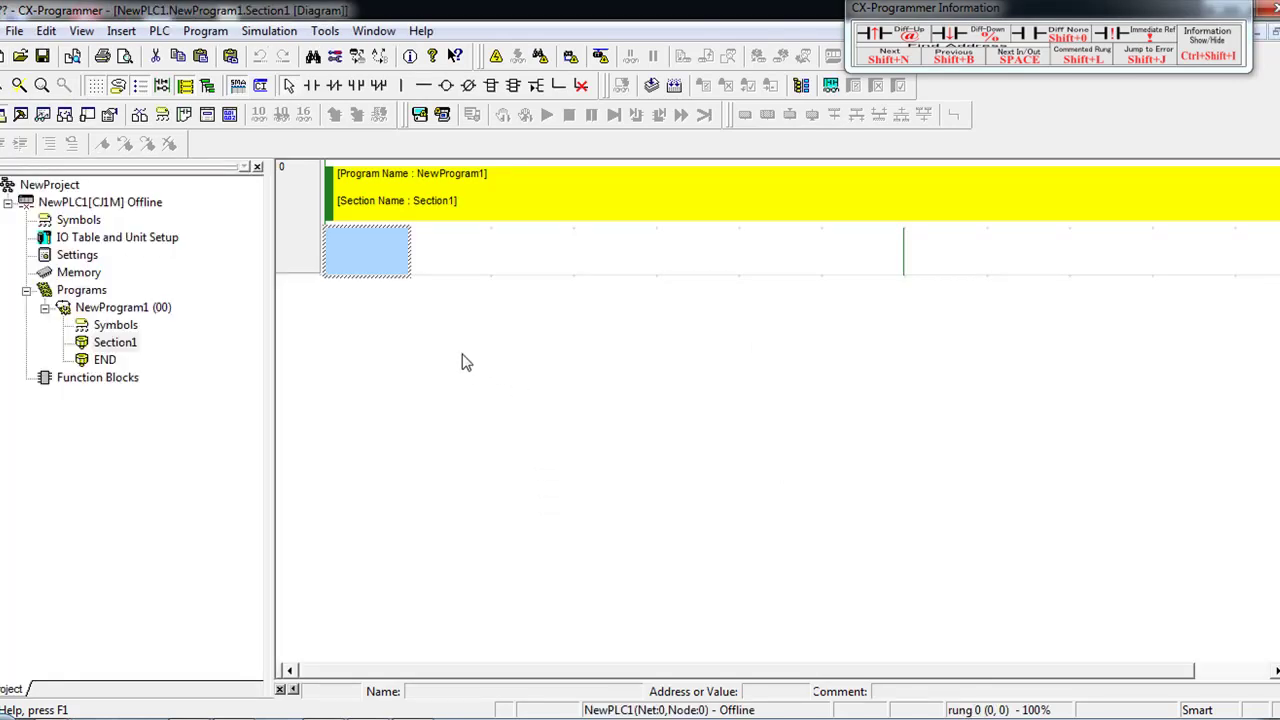
- Drag the CX-Programmer Information window aside to uncover the Section1 ladder diagram
left_click_drag(1025, 17, 1029, 55)
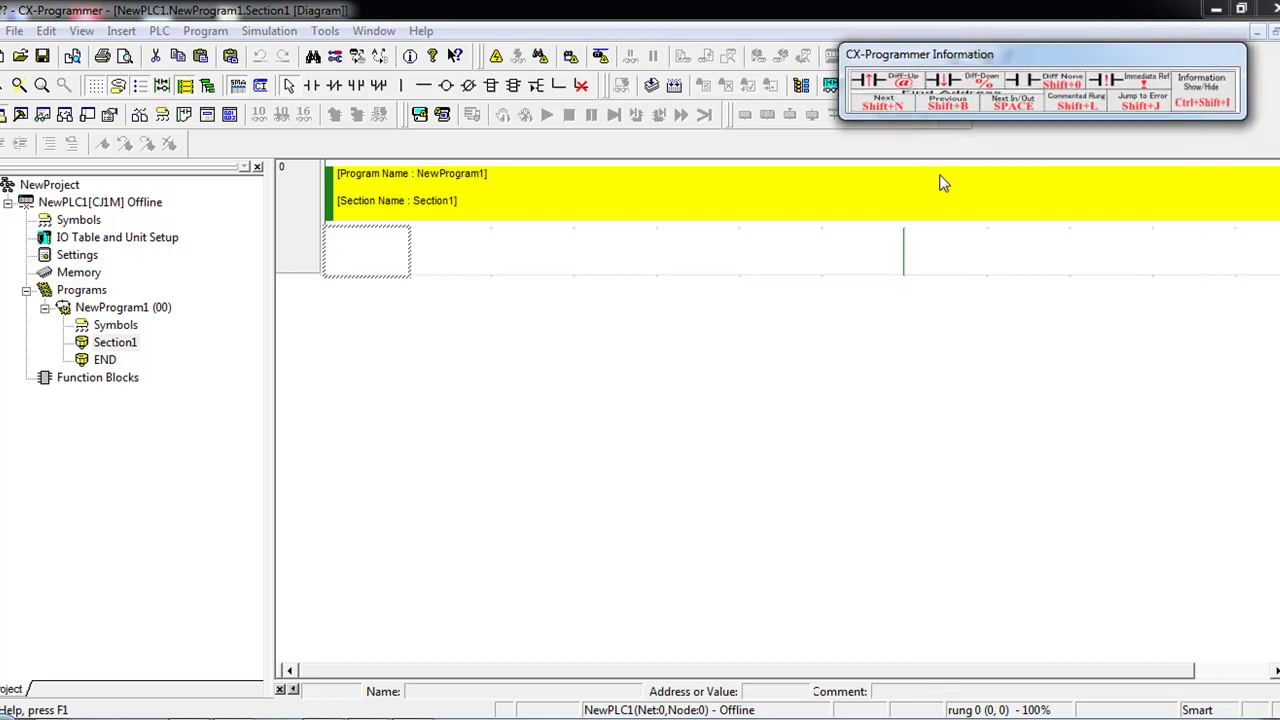